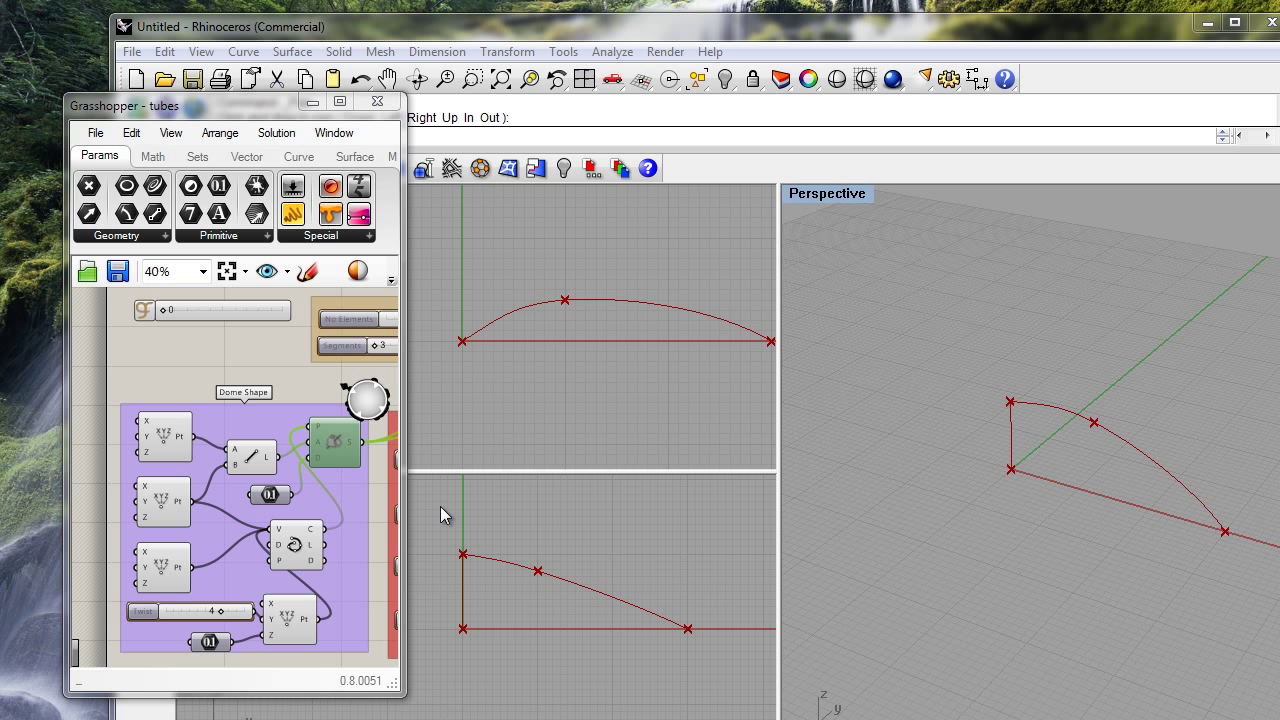
- Set Twist to 2 and enable the RevSrf component so the dome wireframe shows in Rhino
mouse_move(222, 614)
left_mouse_down()
mouse_move(198, 613)
mouse_move(214, 617)
left_mouse_up()
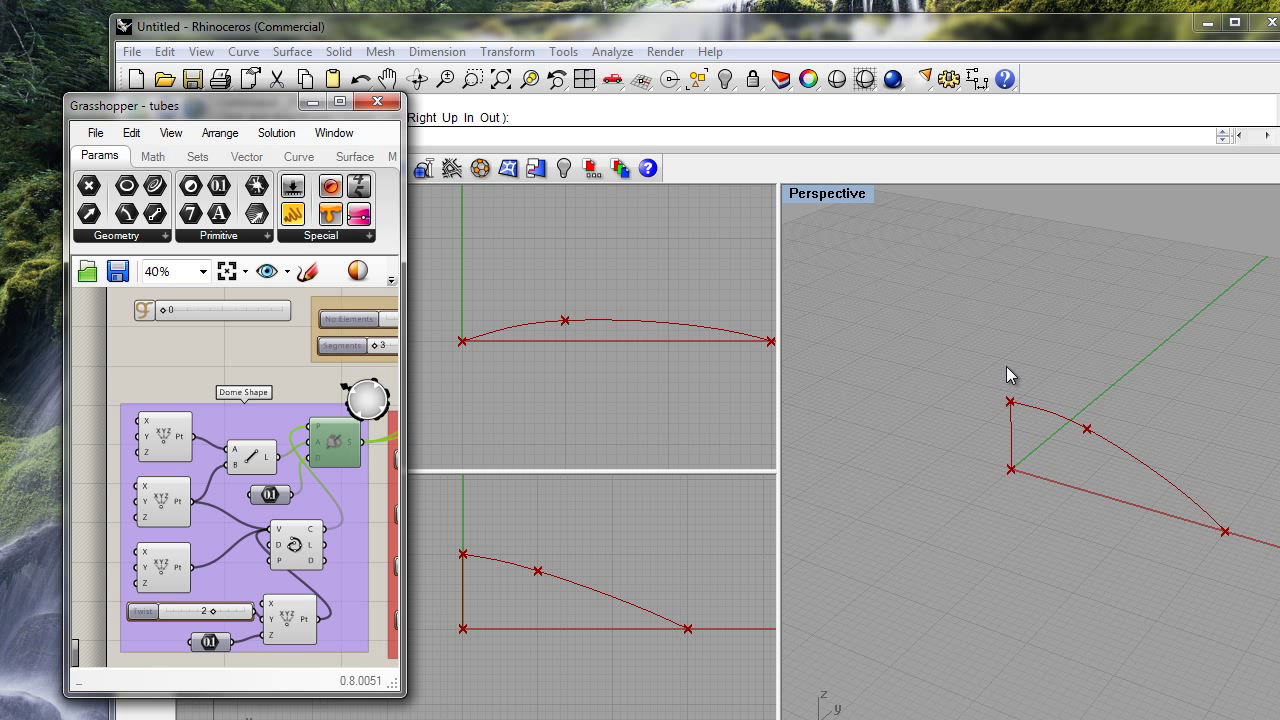
right_click(334, 446)
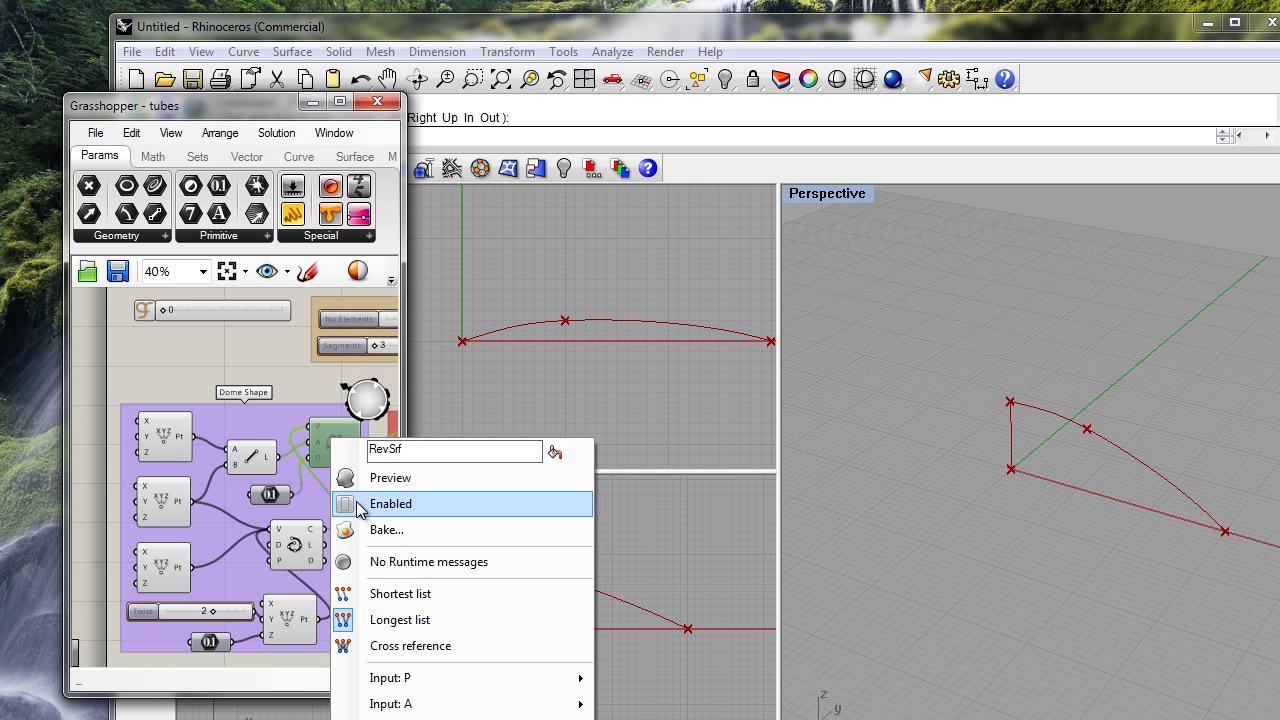
left_click(358, 508)
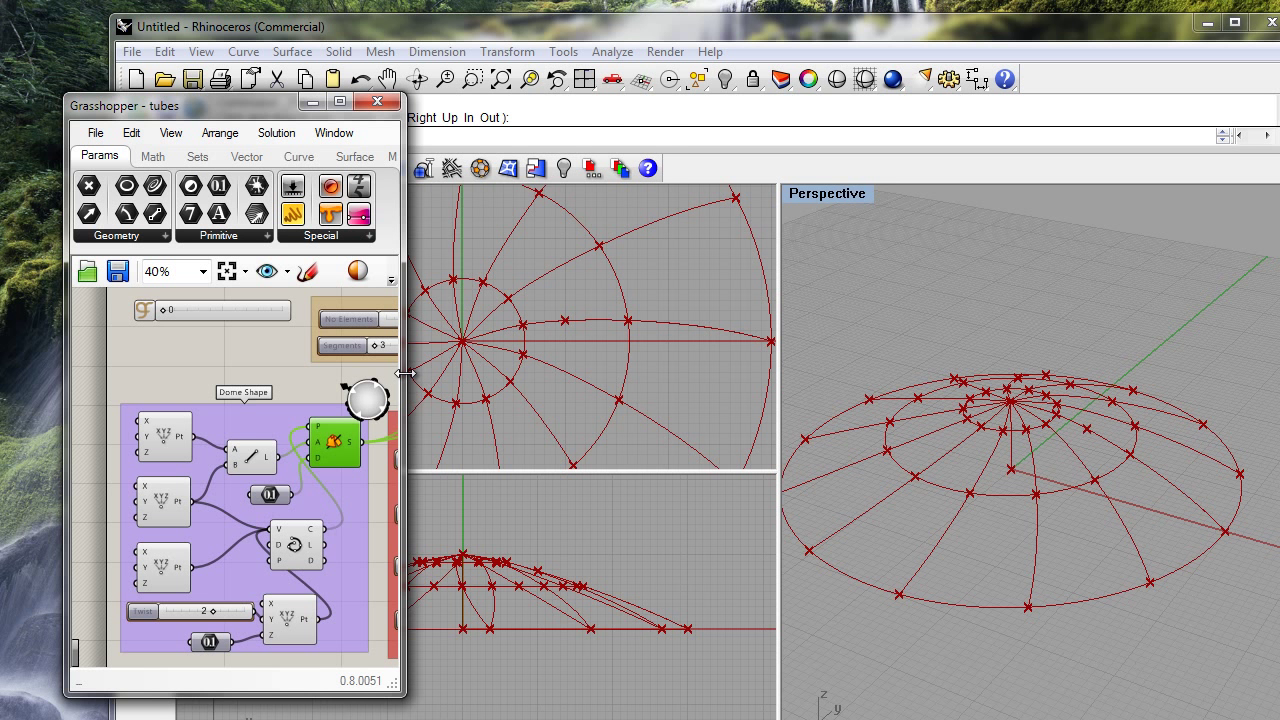
left_click_drag(405, 373, 660, 383)
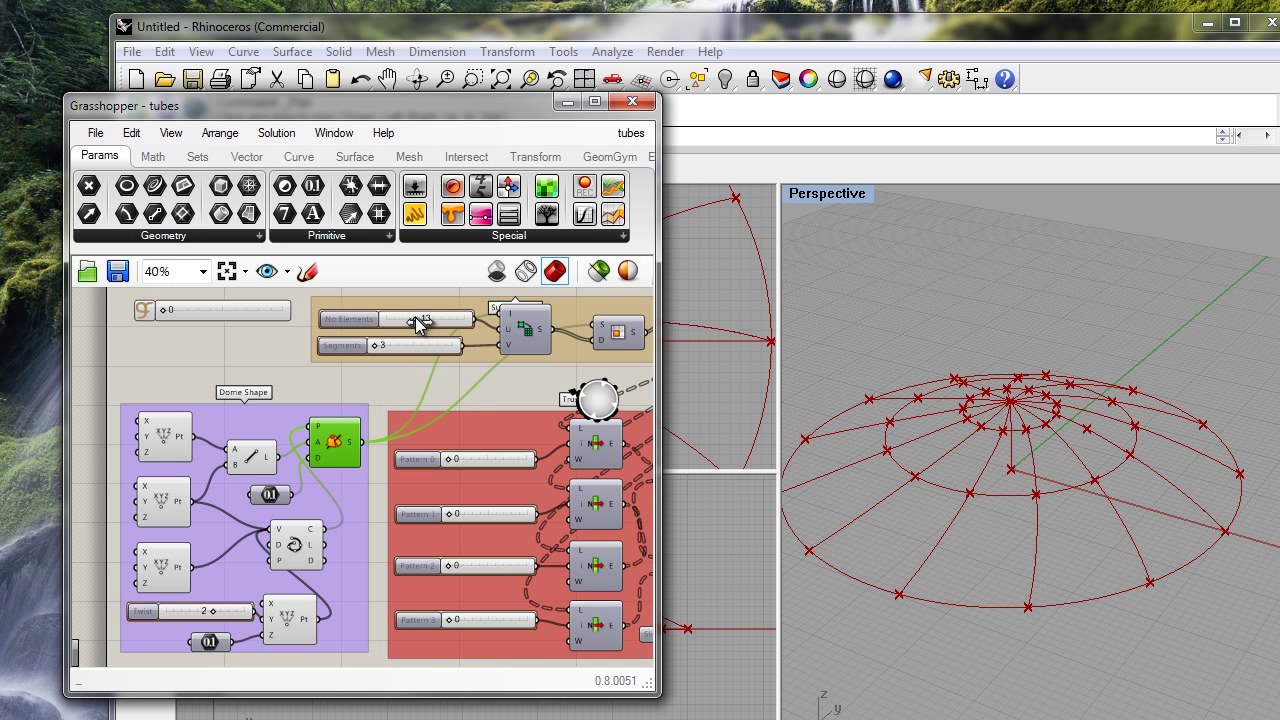
- Set No Elements to 10 and Segments to 4, widening the canvas to the Truss Pattern group
left_click_drag(420, 322, 406, 331)
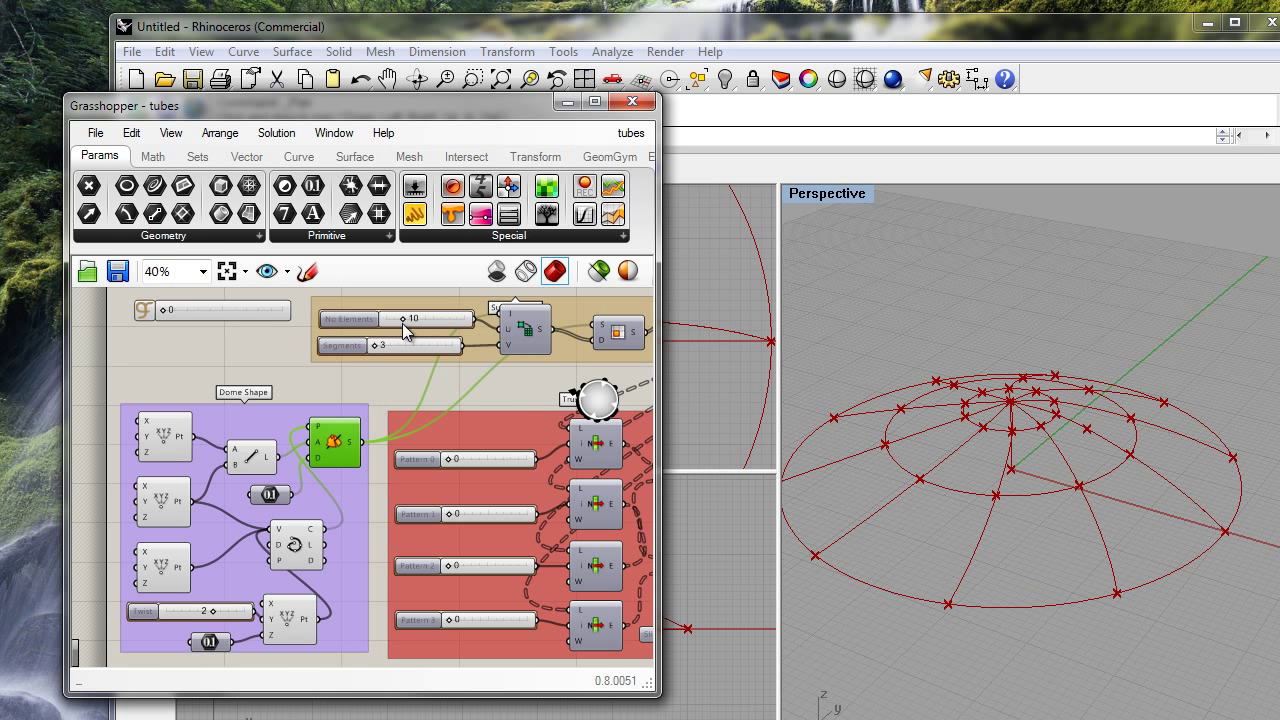
left_click_drag(376, 345, 384, 346)
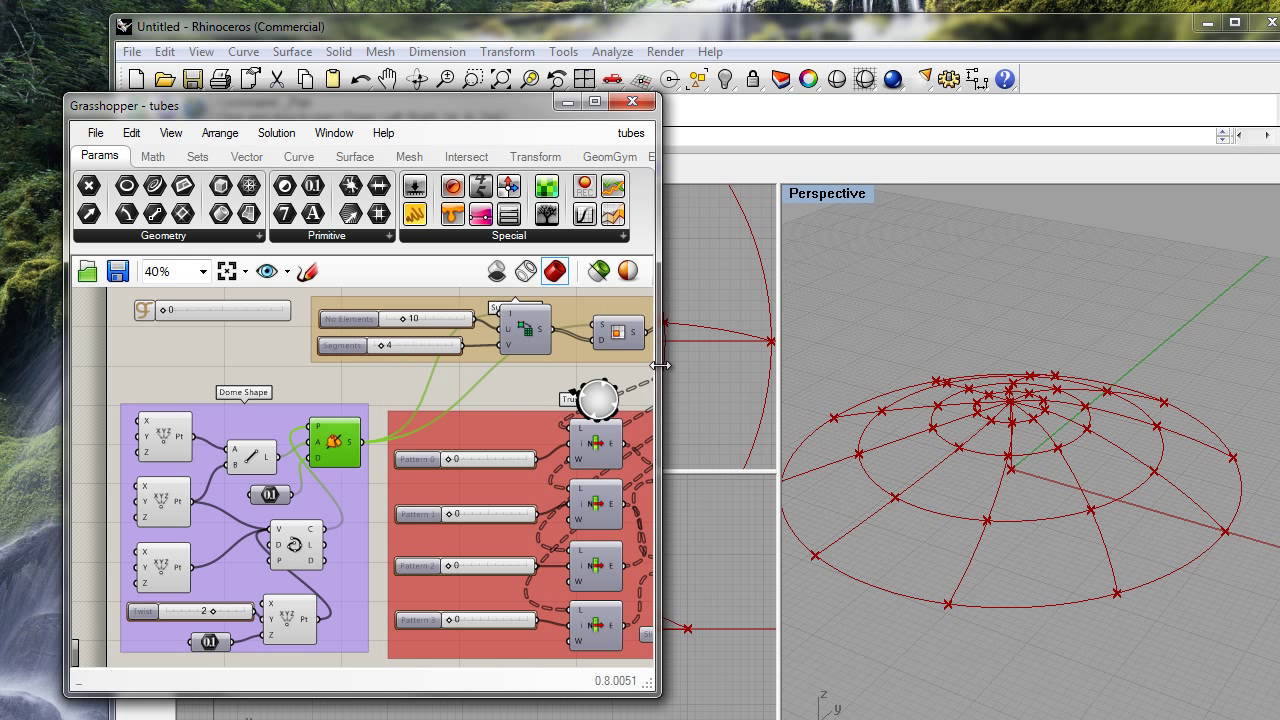
left_click_drag(660, 366, 803, 380)
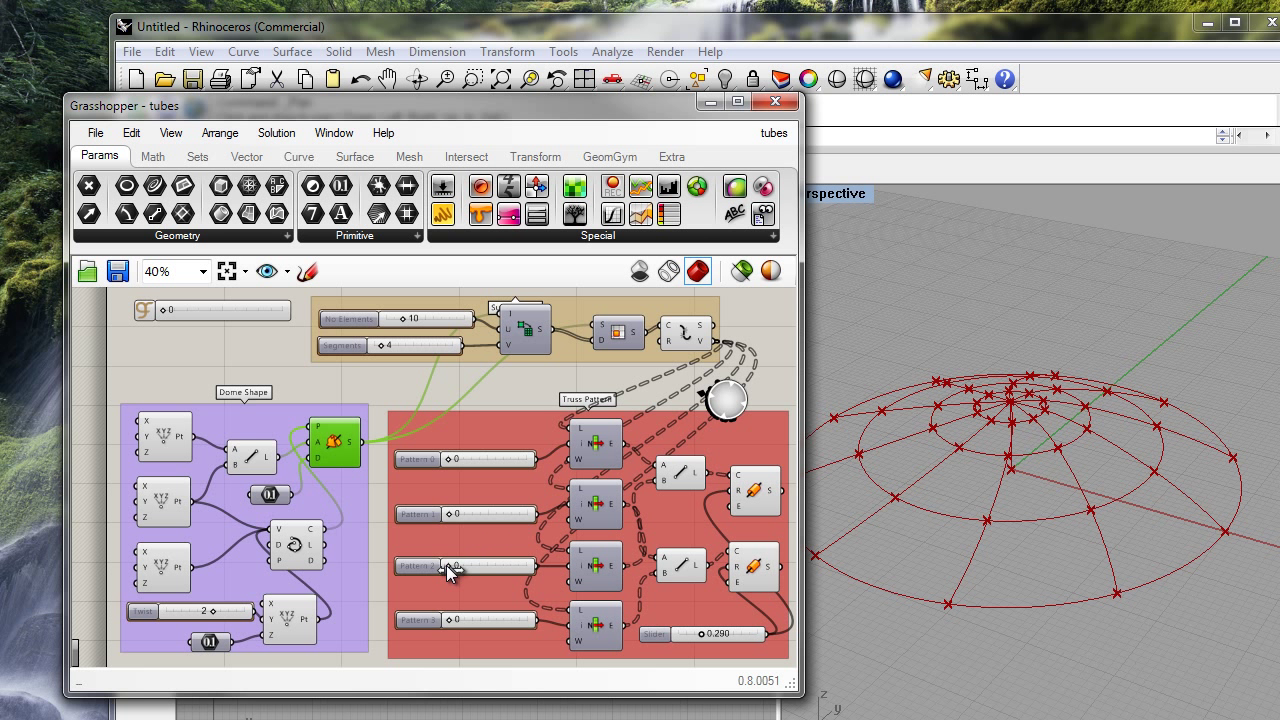
- Try several Pattern 2 truss layouts, settling on Pattern 2 = 2
left_click_drag(450, 565, 471, 565)
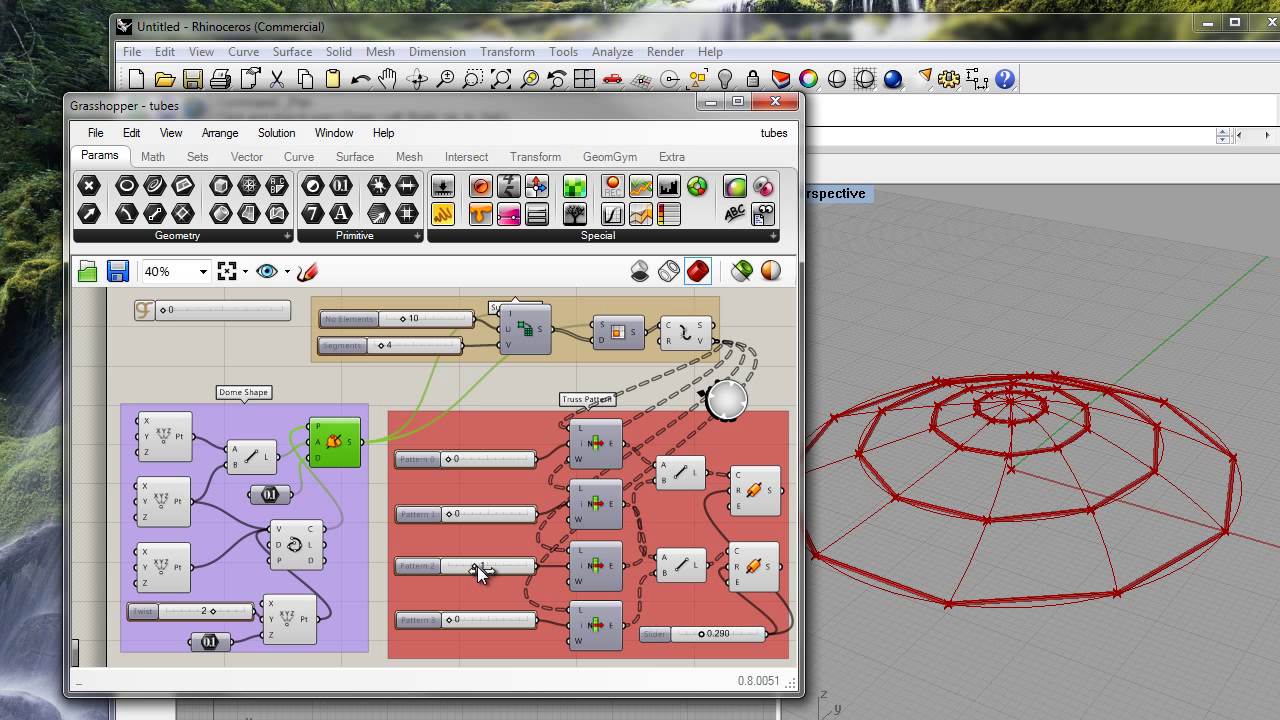
left_click_drag(482, 566, 488, 566)
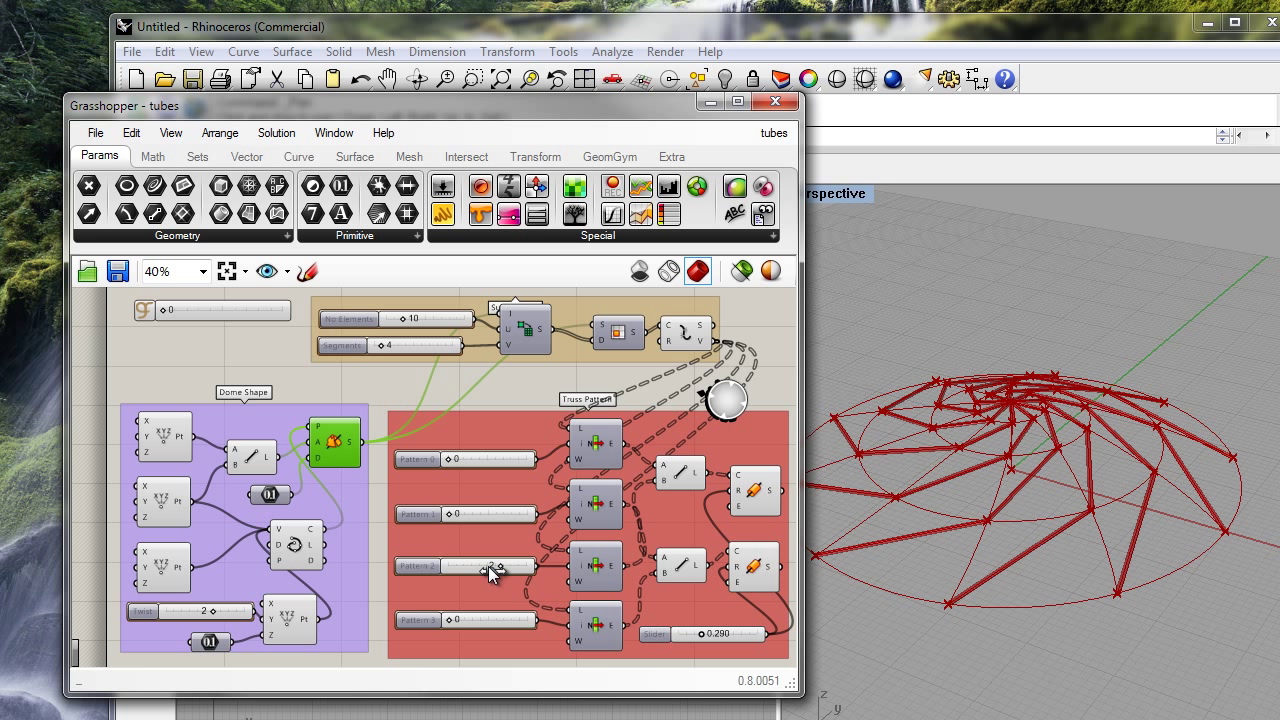
left_click_drag(506, 567, 460, 568)
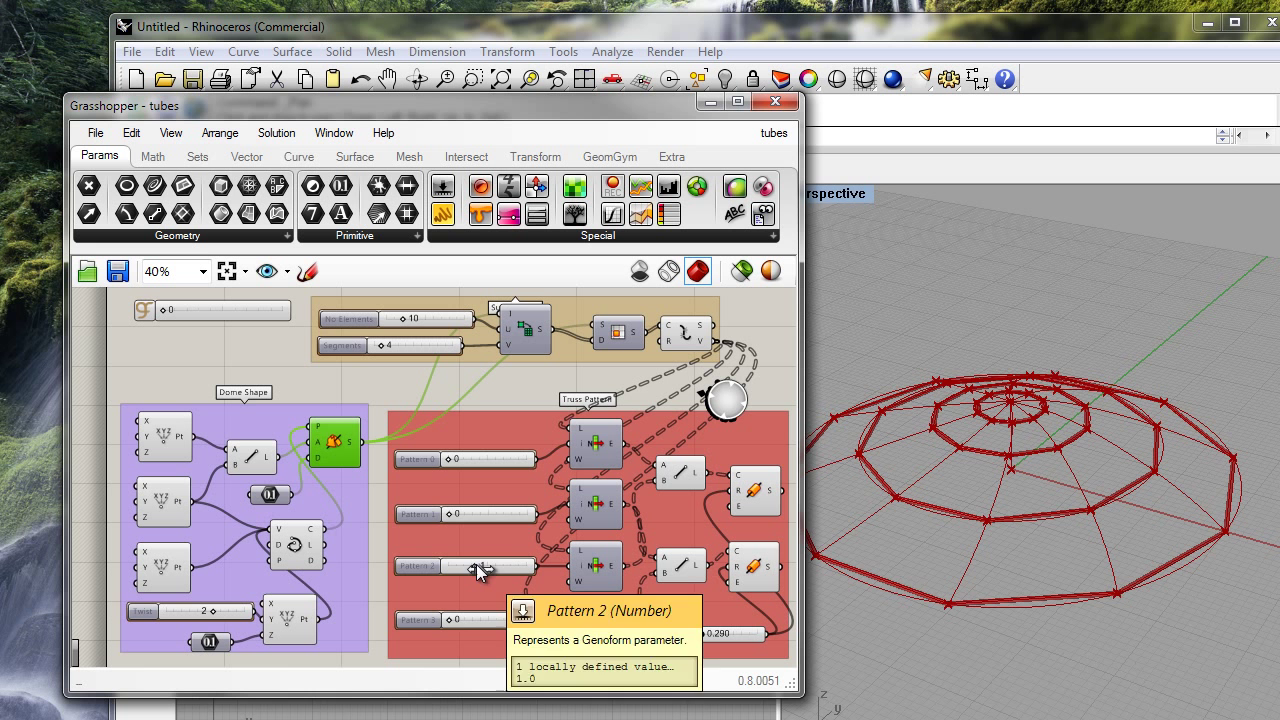
left_click_drag(476, 564, 508, 567)
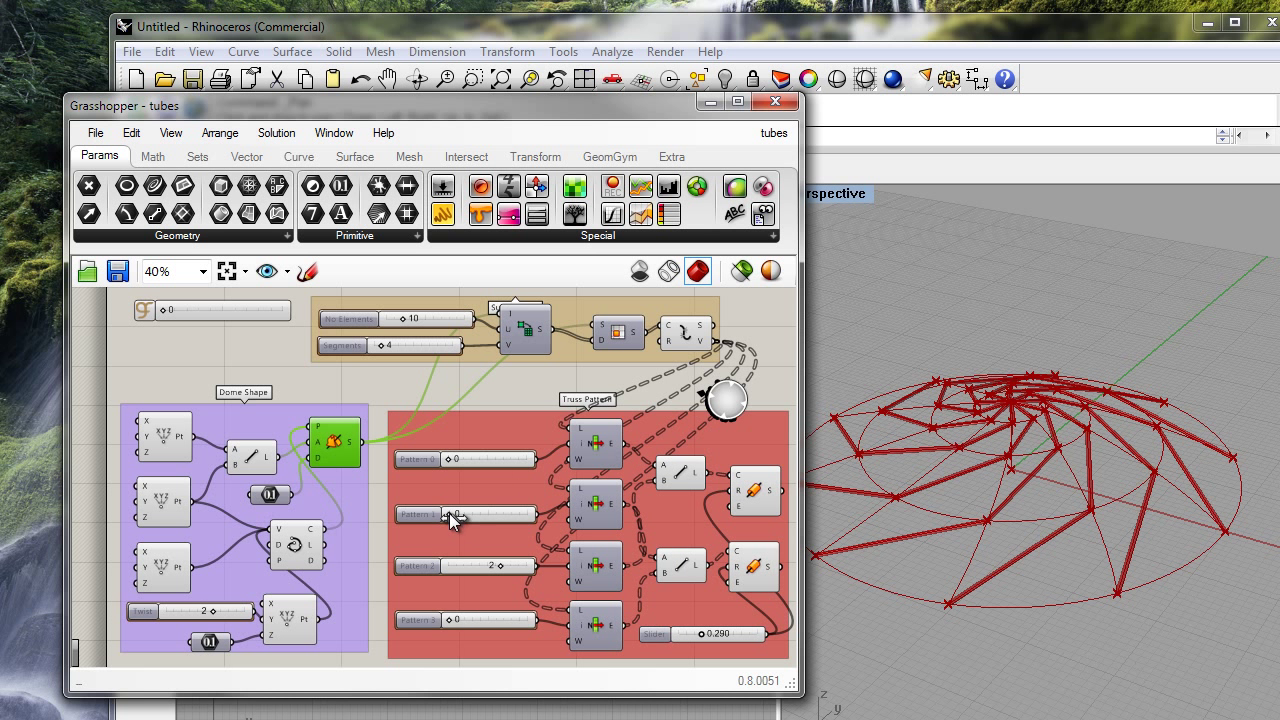
- Set Pattern 1 to 1, try Pattern 3, and adjust the tube slider to 0.290
mouse_move(449, 513)
left_mouse_down()
mouse_move(498, 515)
mouse_move(474, 516)
left_mouse_up()
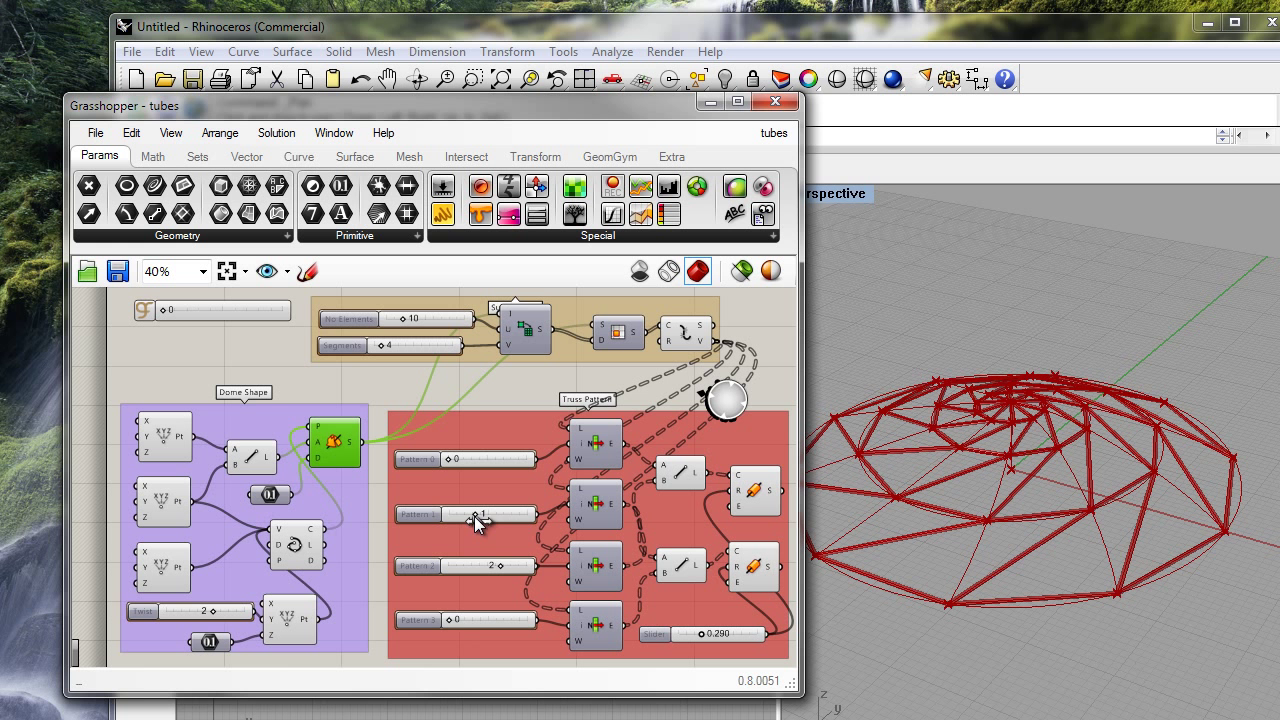
mouse_move(456, 618)
left_mouse_down()
mouse_move(481, 618)
mouse_move(442, 622)
left_mouse_up()
mouse_move(700, 631)
left_mouse_down()
mouse_move(686, 632)
mouse_move(703, 632)
left_mouse_up()
left_click_drag(660, 112, 624, 703)
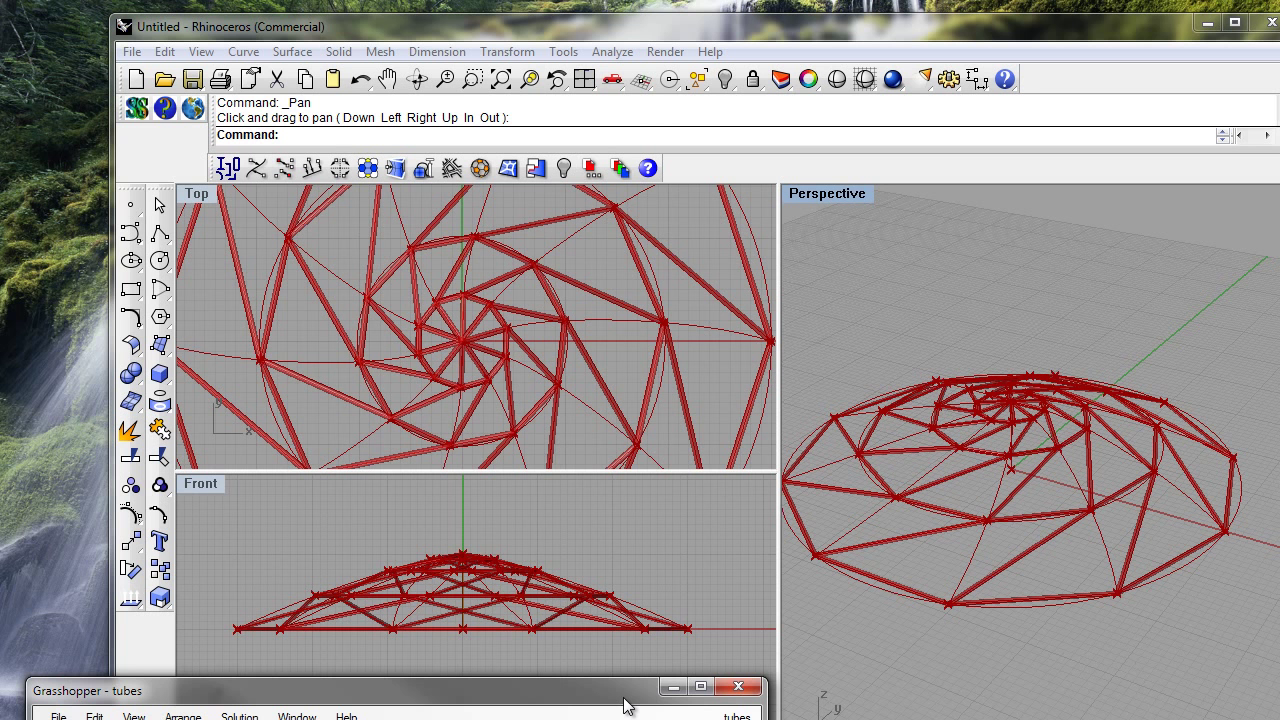
- Move Grasshopper off the viewports, zoom the Top view to fit the dome, and bring in Genoform
left_click_drag(624, 703, 620, 719)
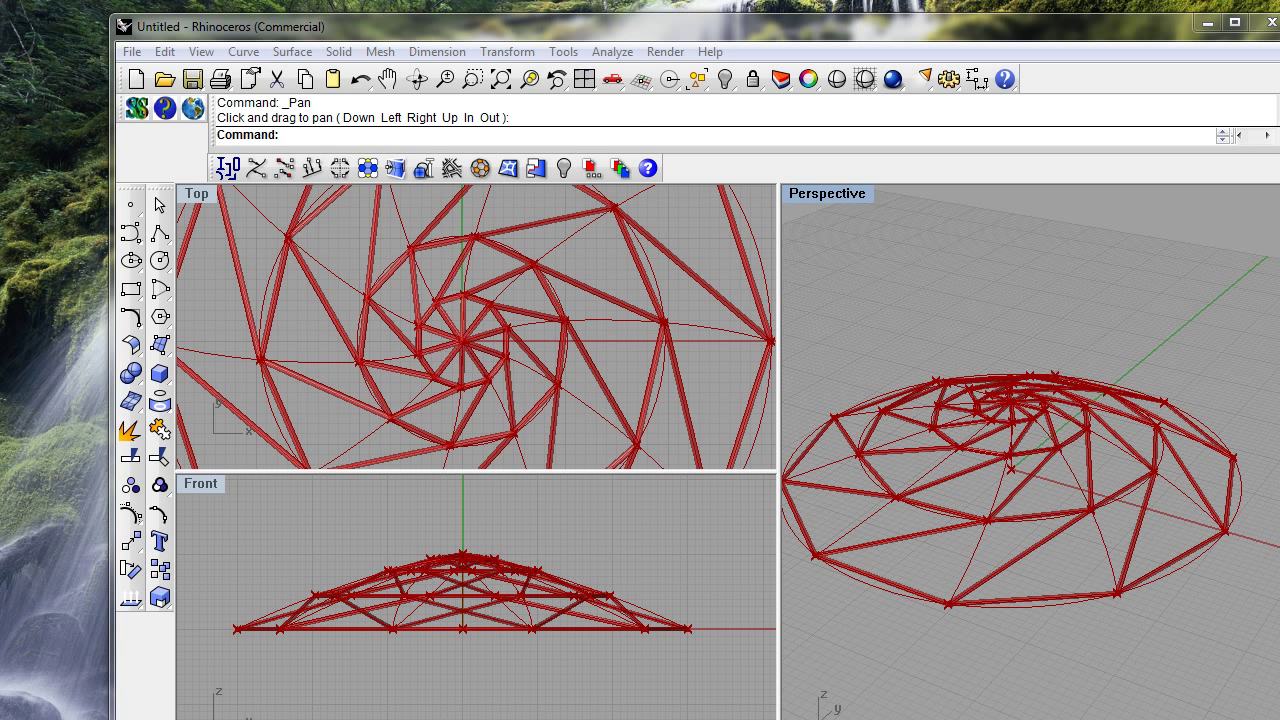
left_click(452, 87)
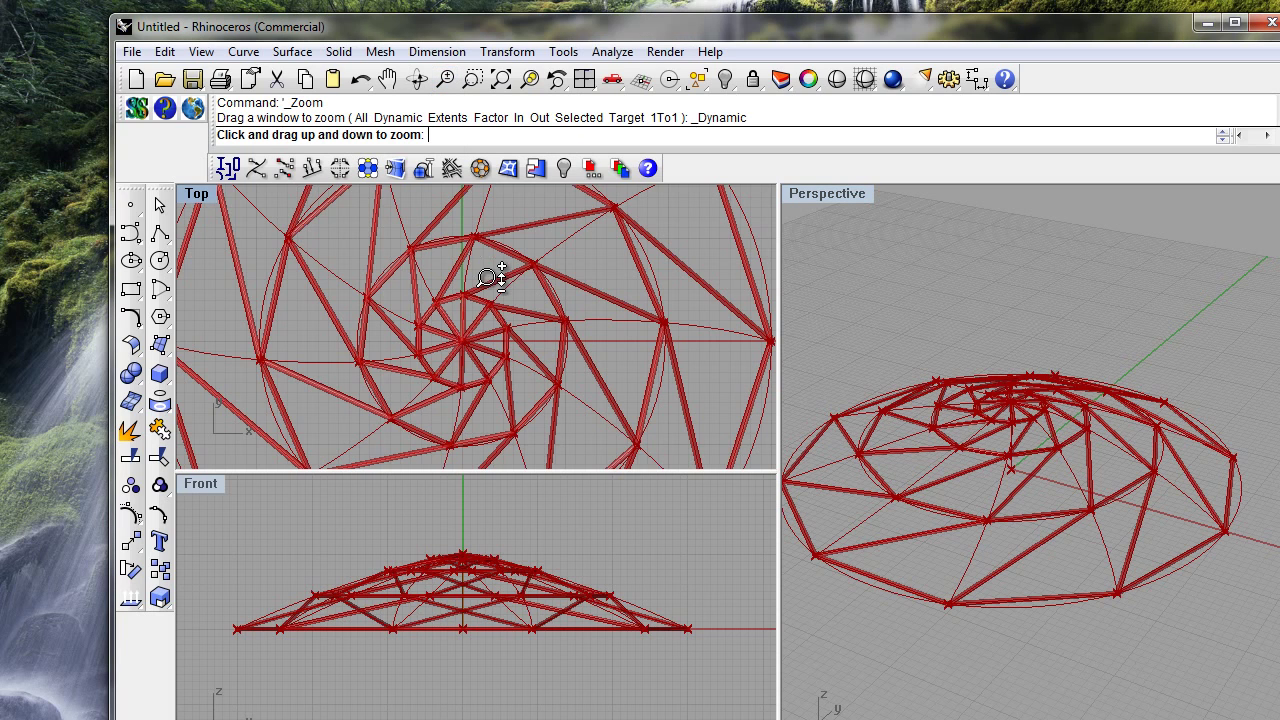
left_click_drag(491, 277, 475, 370)
right_click_drag(475, 370, 480, 372)
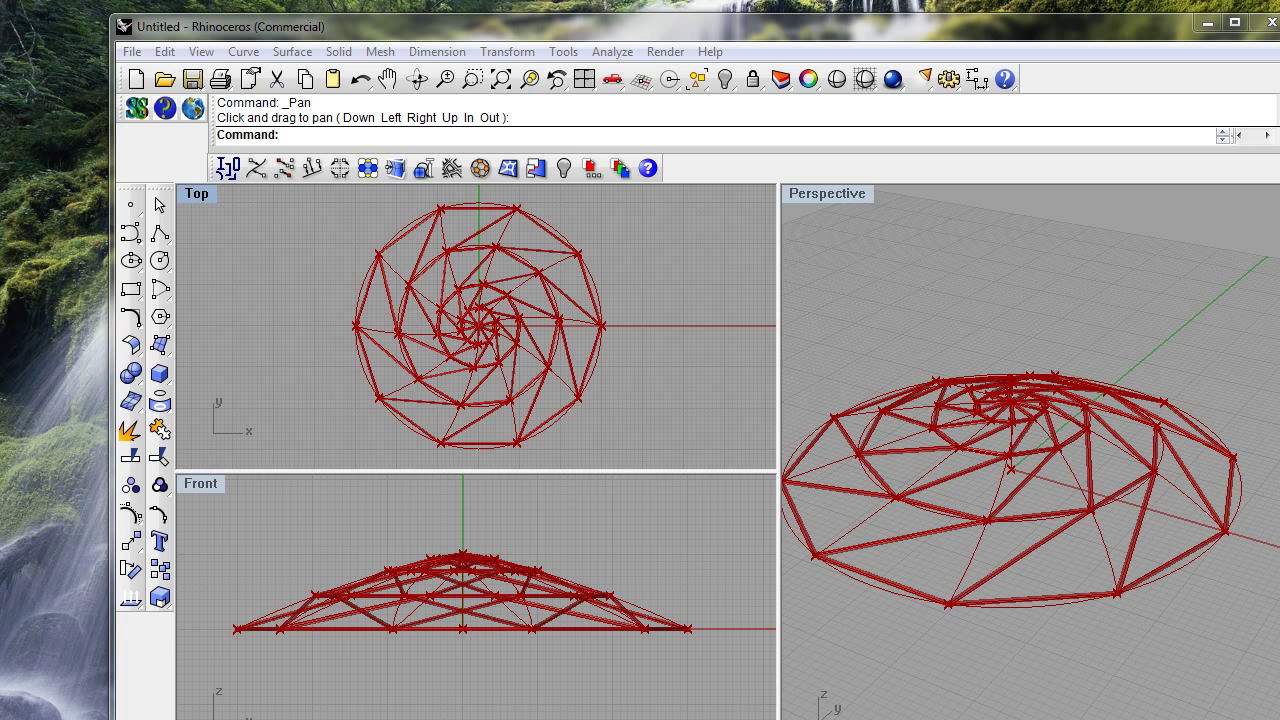
left_click_drag(0, 60, 297, 160)
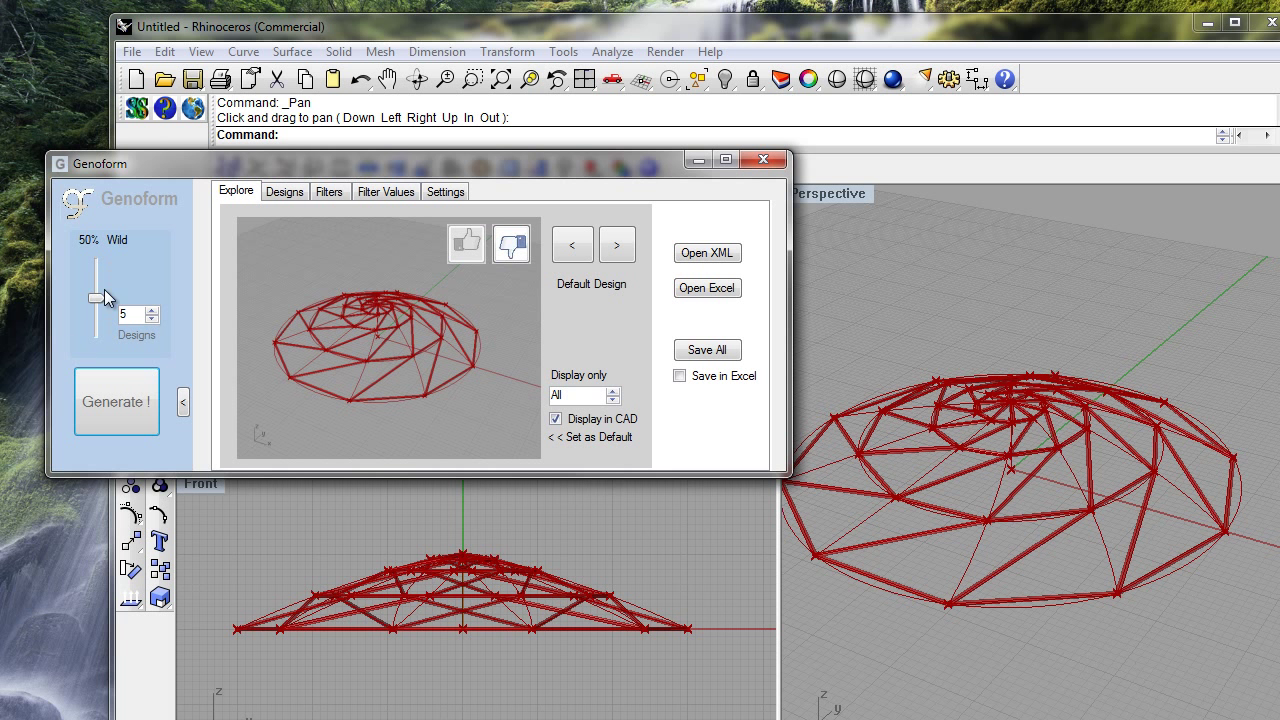
- Generate a new set of dome designs at 100% Wild
left_click_drag(100, 300, 100, 262)
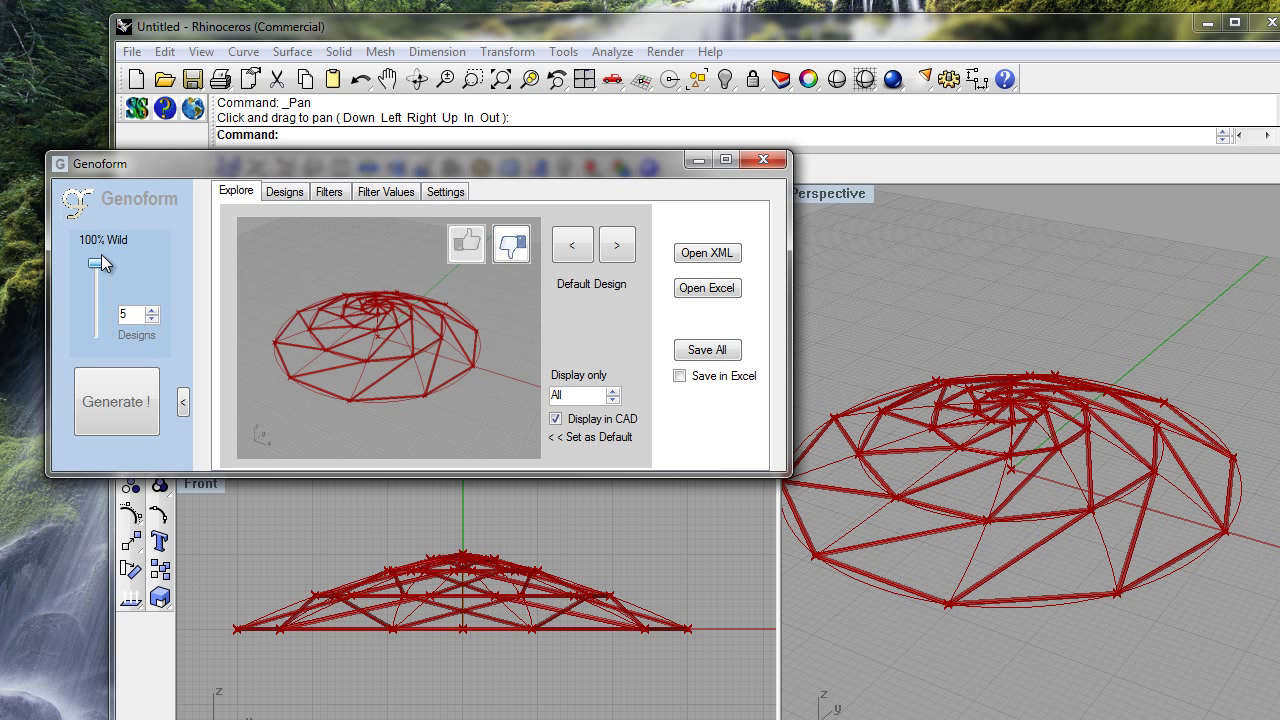
left_click(91, 412)
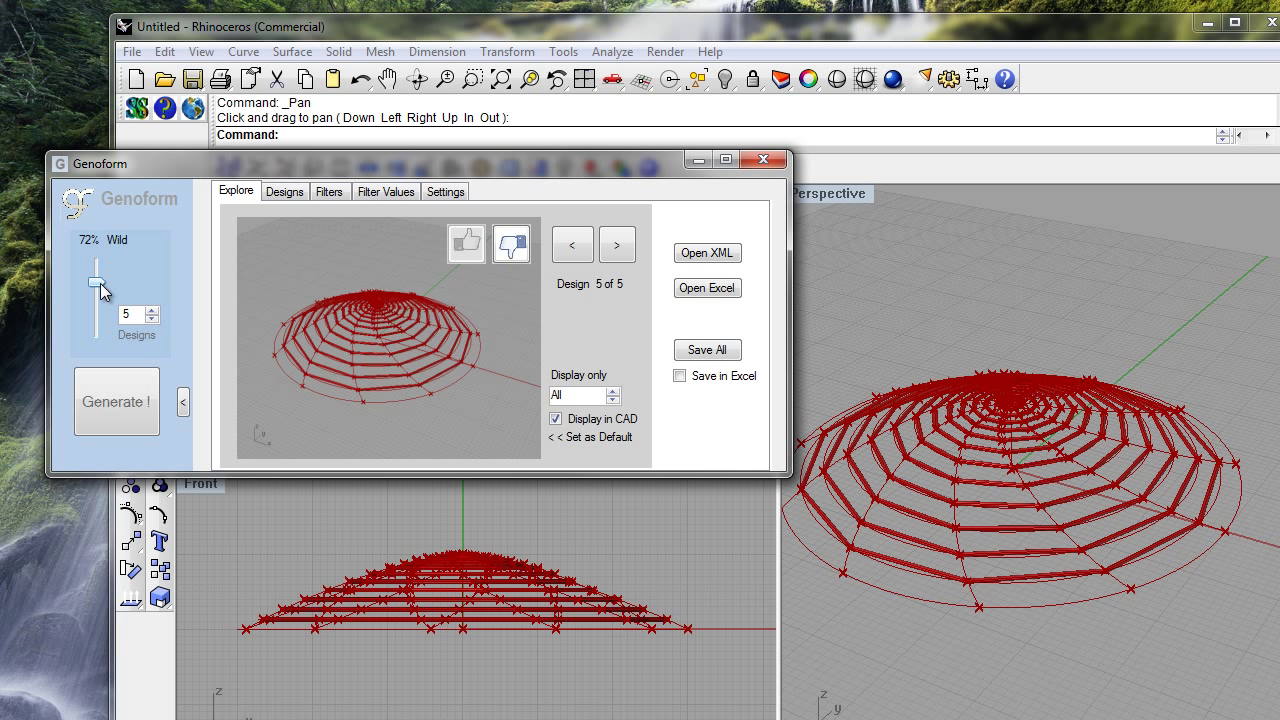
left_click(572, 248)
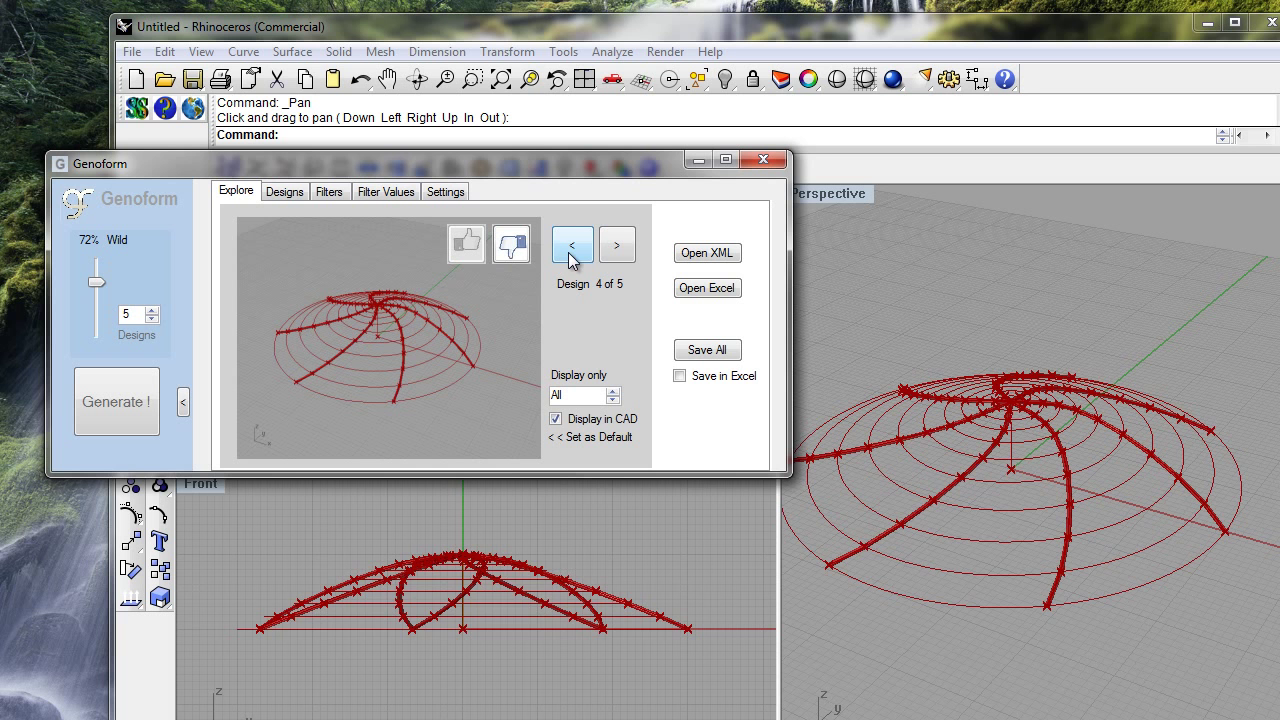
- Return to the spiral-ribbed Design 2 of 5 and lower Wild to 29%
left_click(570, 256)
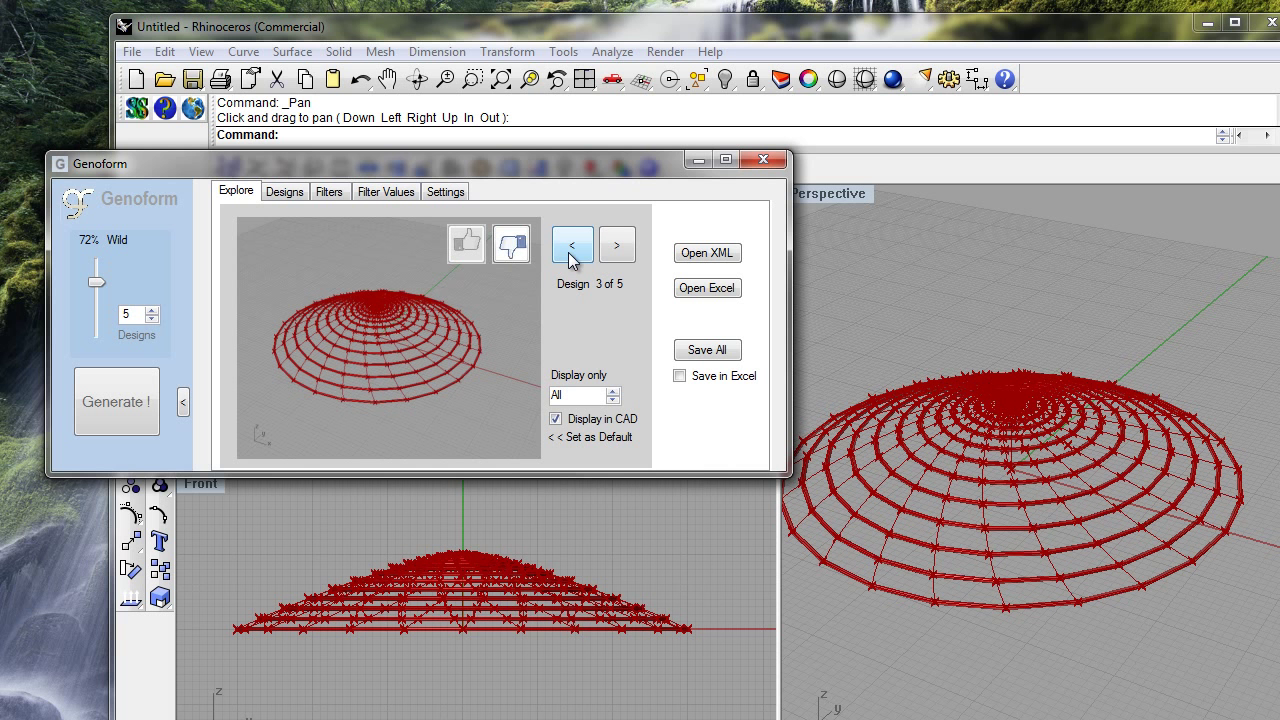
left_click(572, 256)
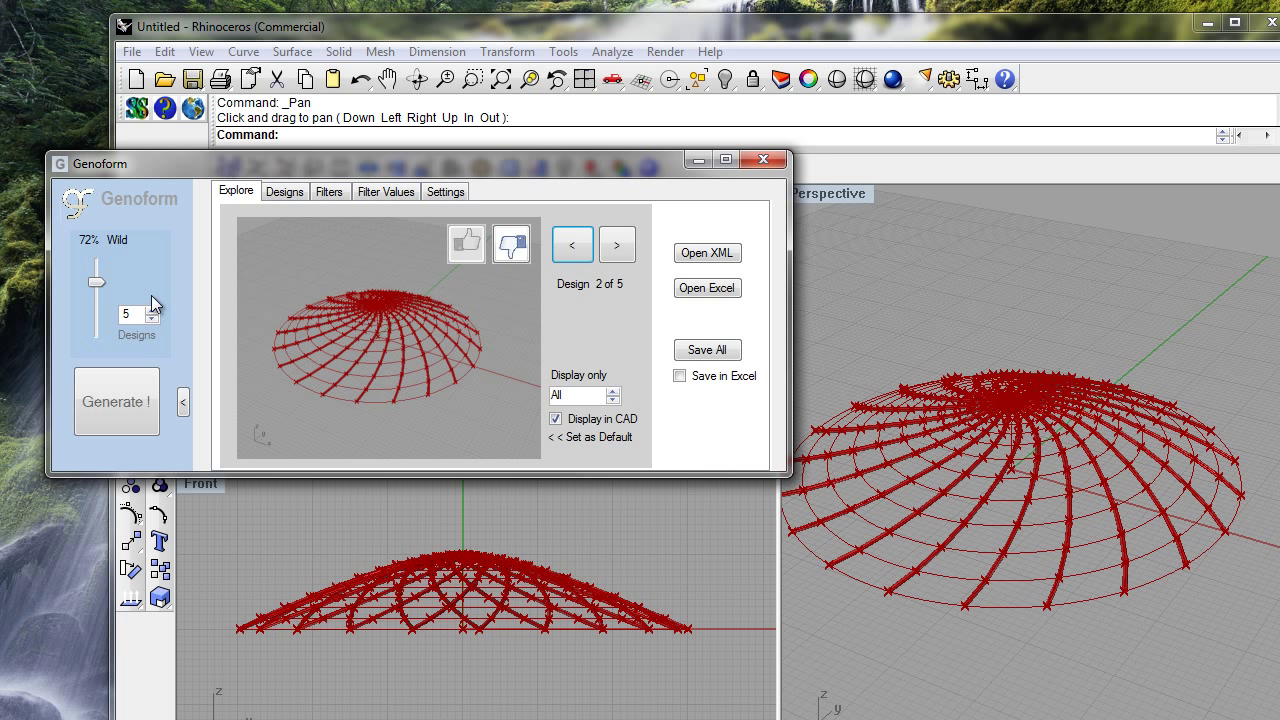
left_click_drag(98, 282, 97, 312)
left_click(153, 311)
- Generate 50 more designs and browse to the latest, Design 55 of 55
type("100")
left_click(153, 314)
left_click(118, 410)
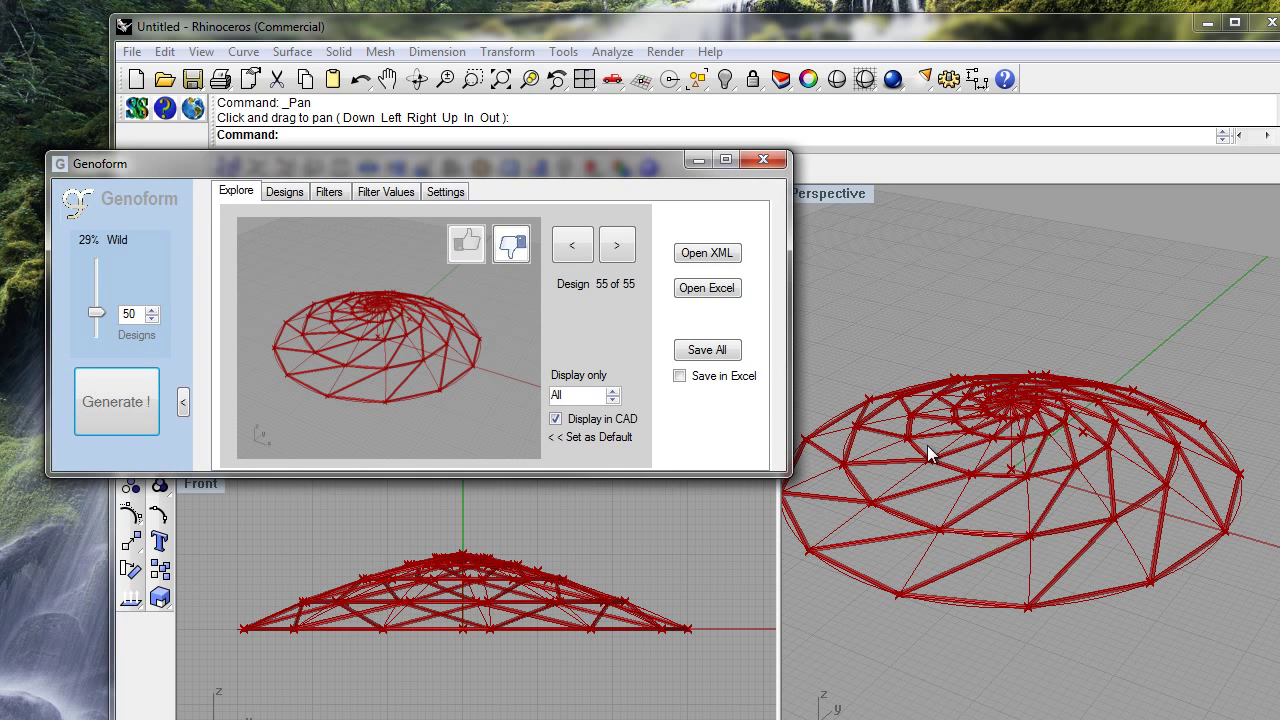
left_click(566, 252)
left_click(618, 248)
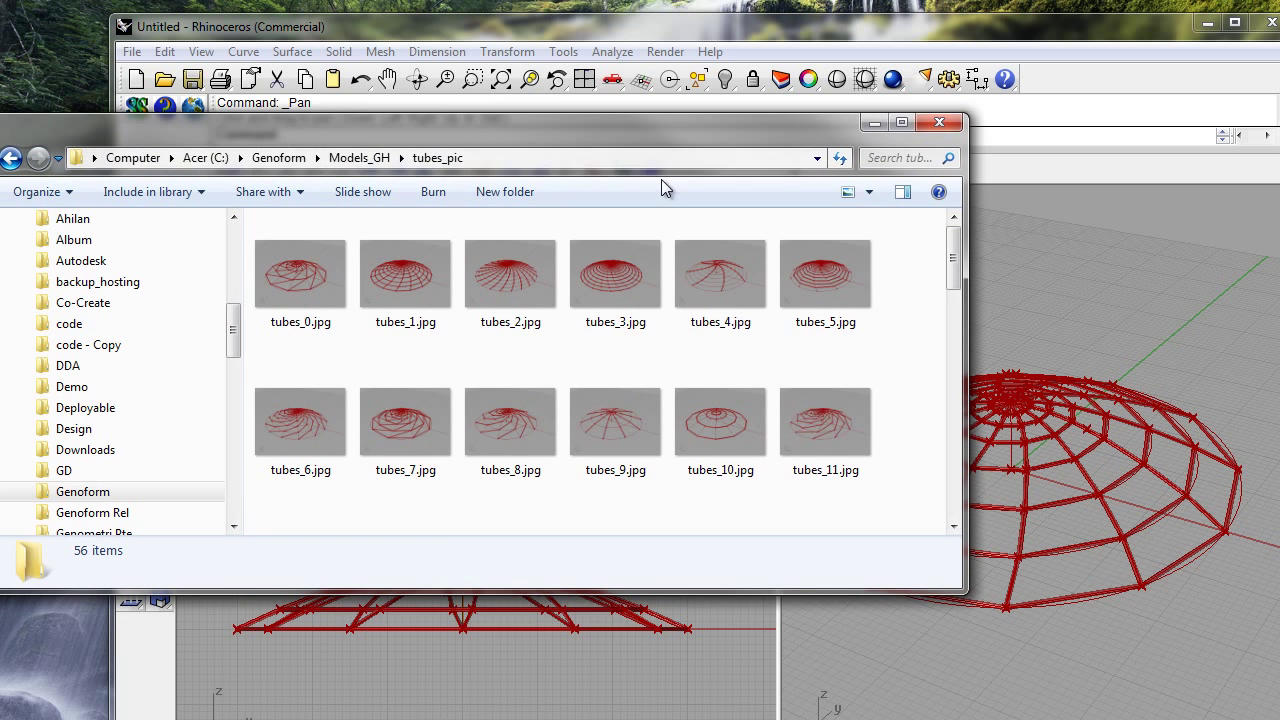
- Review the tube design thumbnails in tubes_pic, then switch to the Photovisi window
left_click_drag(956, 265, 953, 341)
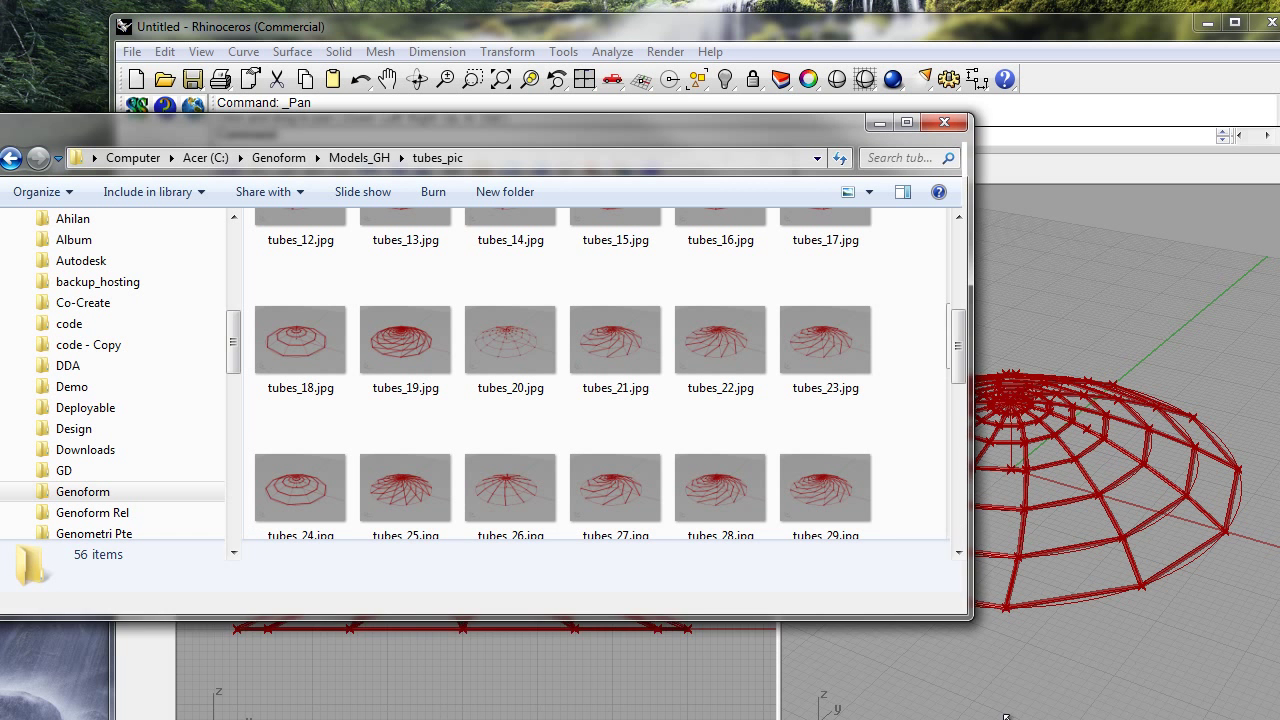
left_click_drag(963, 590, 1040, 719)
left_click_drag(1033, 517, 1015, 541)
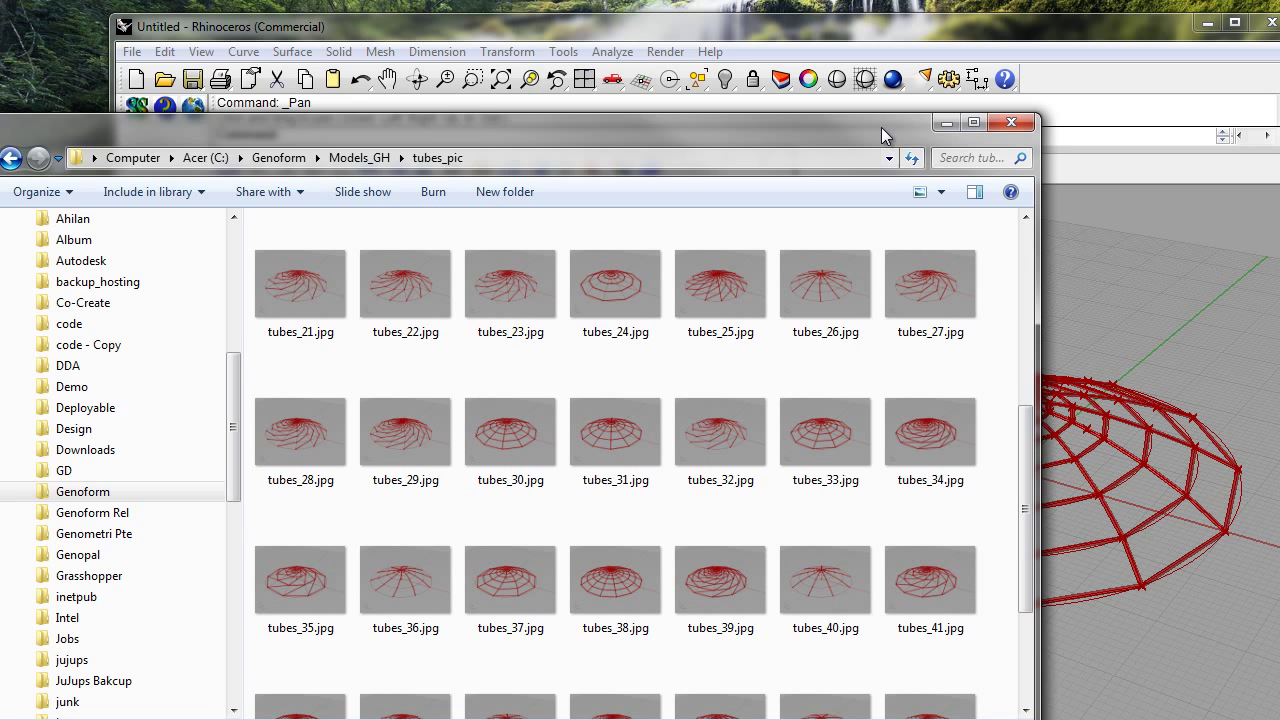
left_click_drag(876, 128, 859, 130)
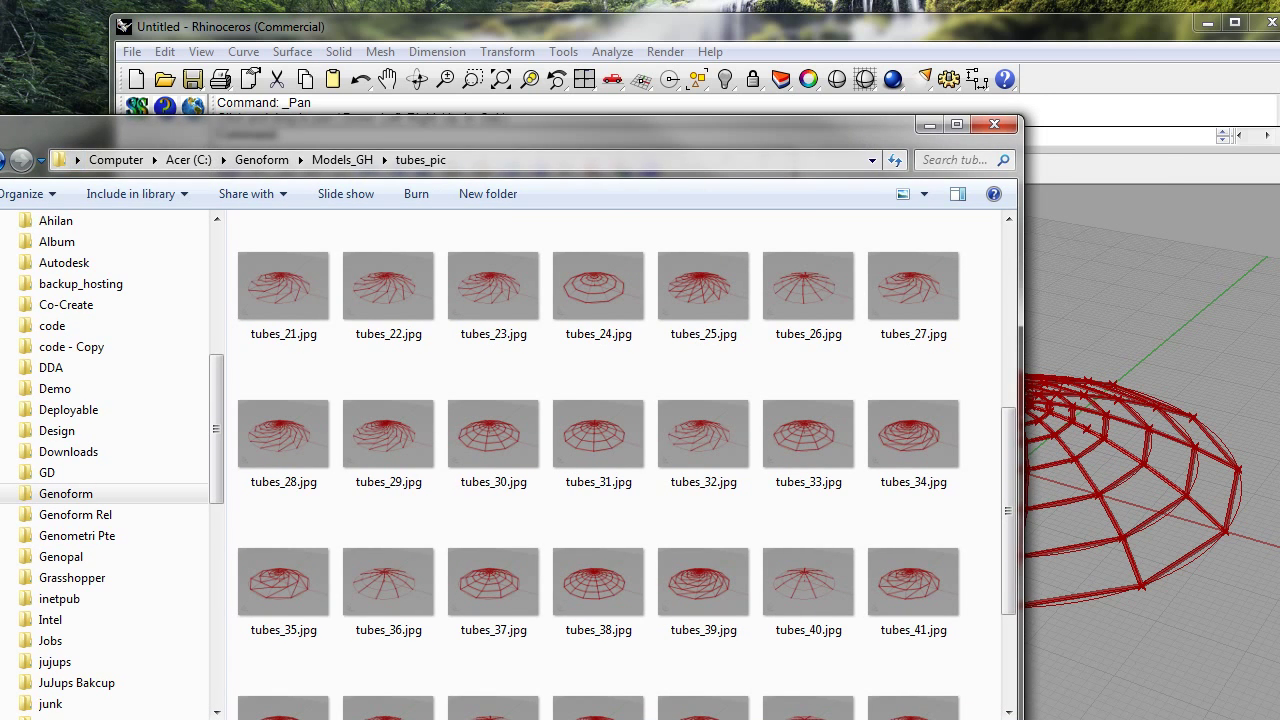
key("alt+Tab")
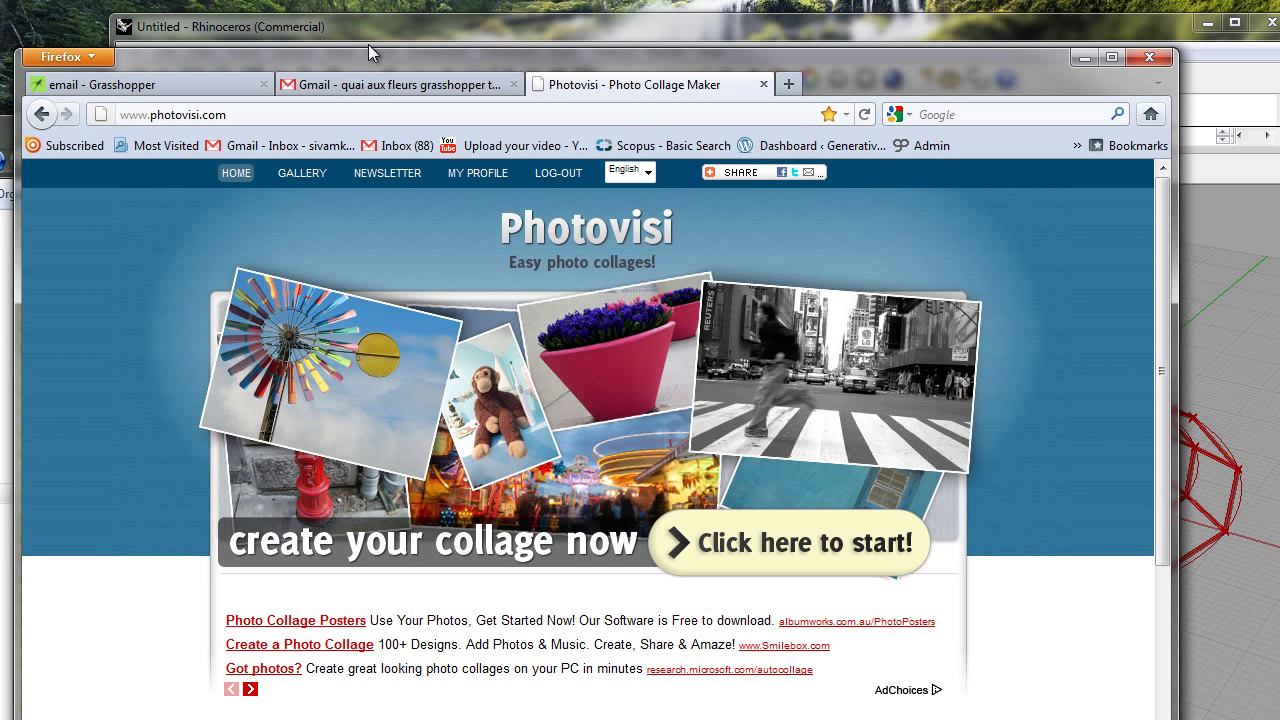
- Start a new Photovisi collage and pick the template2 grid template
left_click_drag(368, 65, 378, 47)
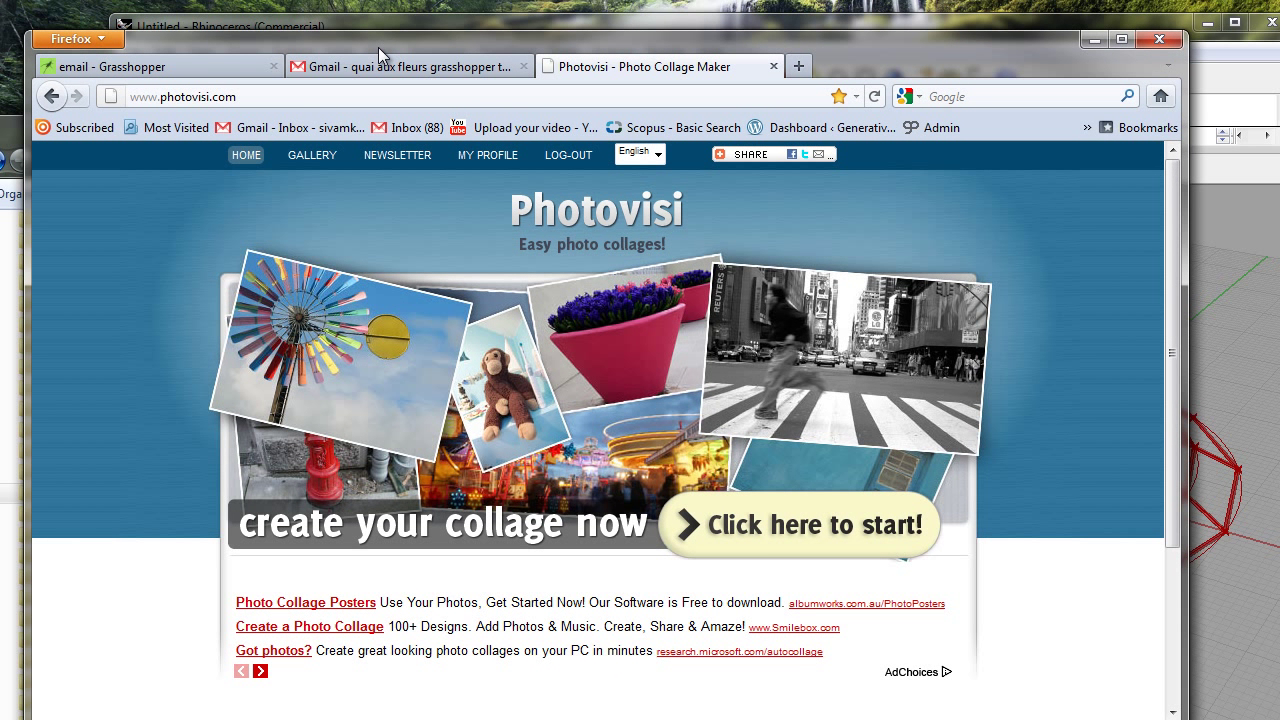
left_click(760, 537)
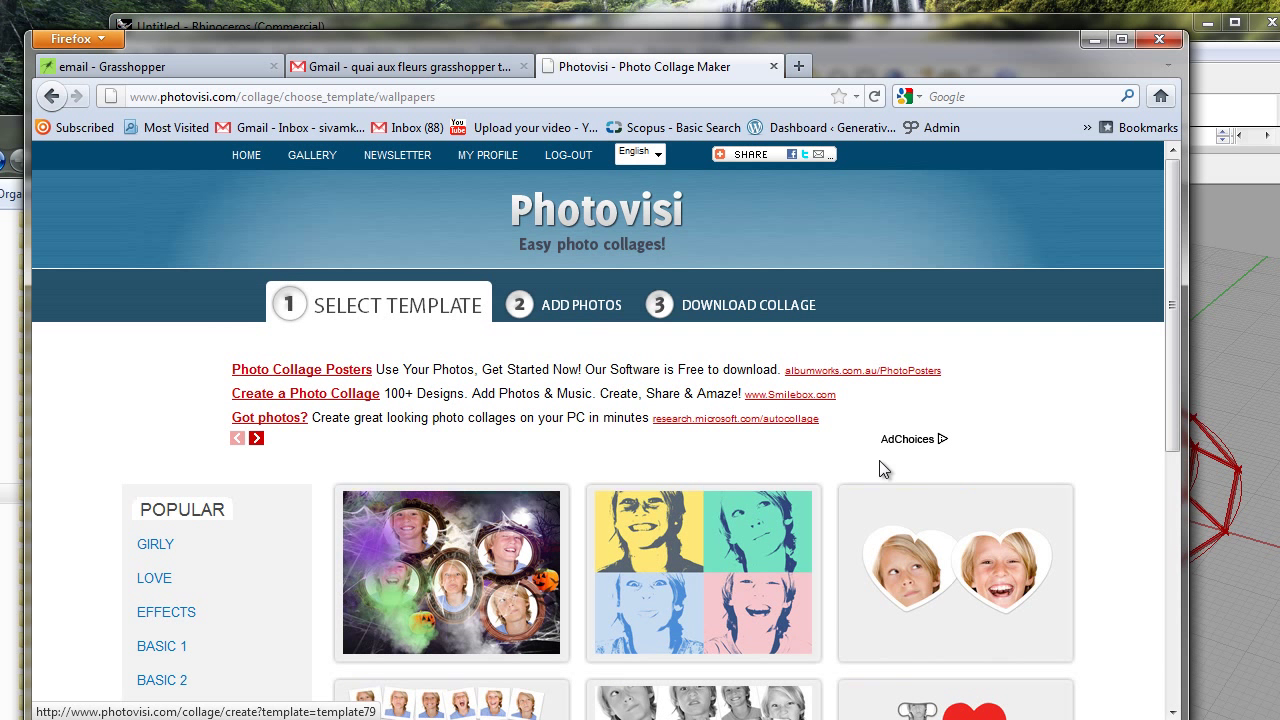
left_click_drag(1170, 283, 1175, 429)
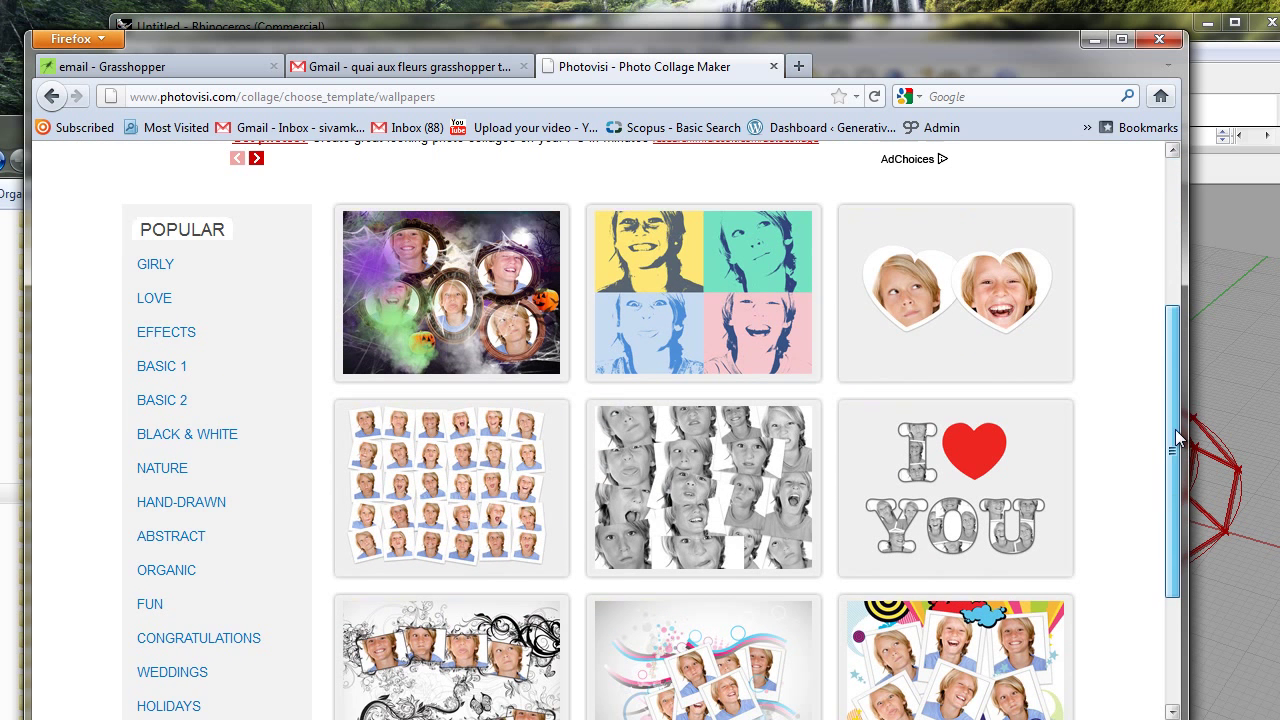
left_click(440, 487)
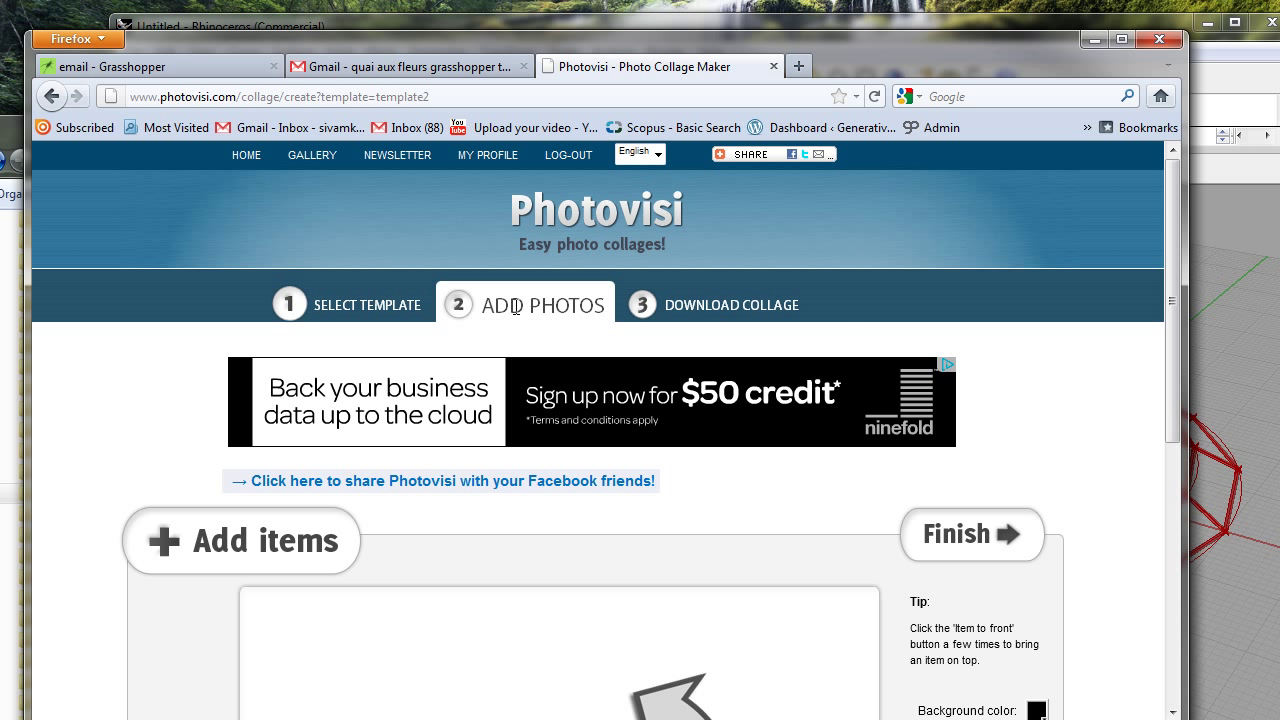
- Upload tubes_0.jpg through tubes_27.jpg from tubes_pic as photos into the collage
left_click(303, 541)
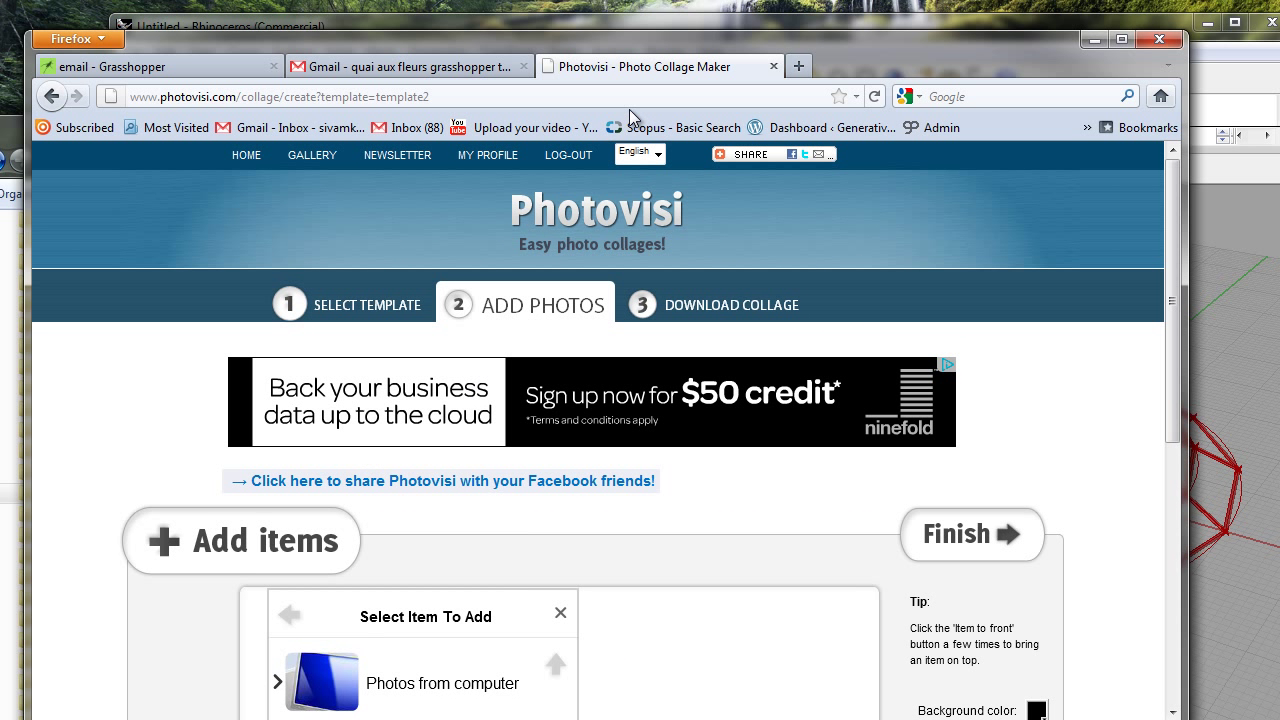
left_click_drag(663, 45, 679, 0)
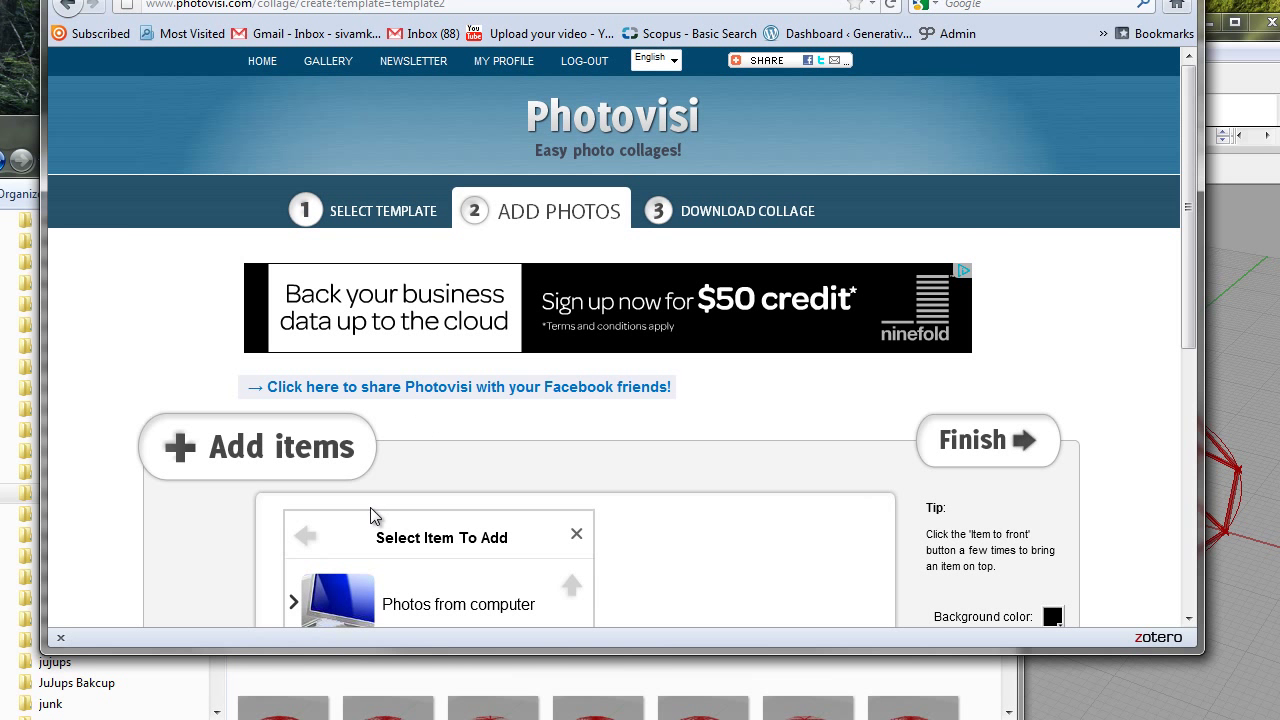
left_click(335, 600)
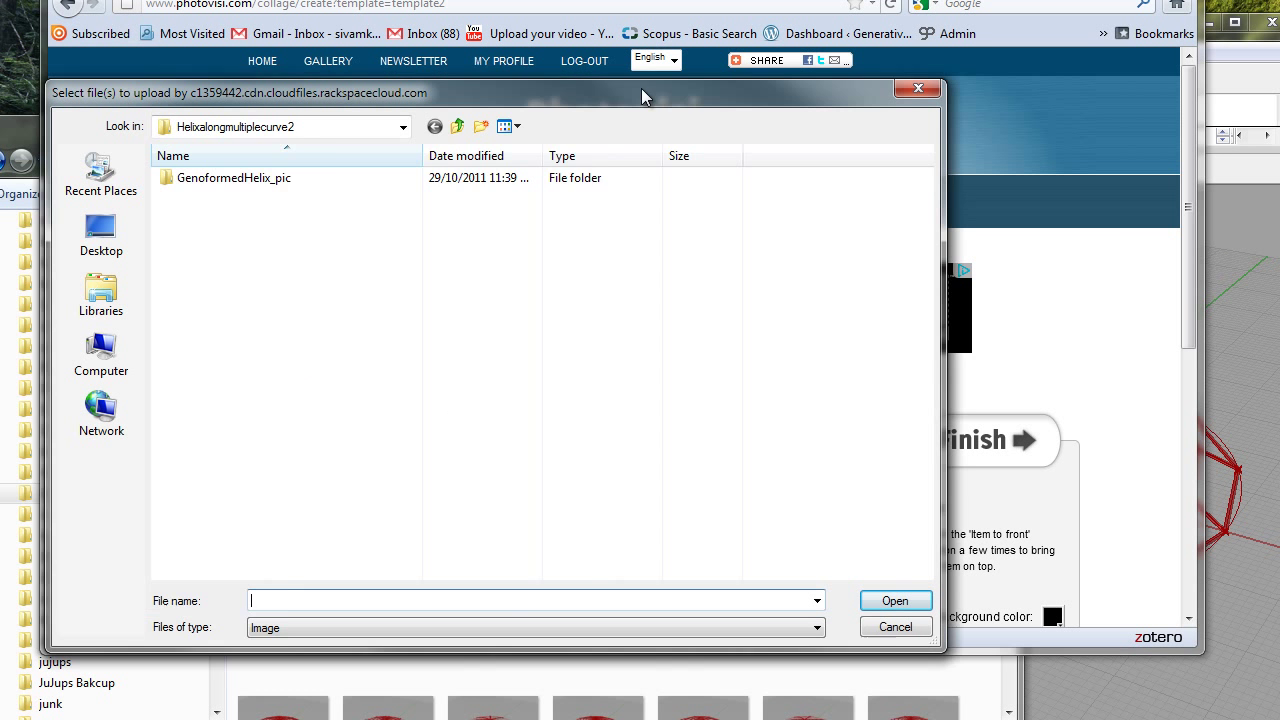
left_click_drag(641, 88, 664, 92)
left_click(523, 126)
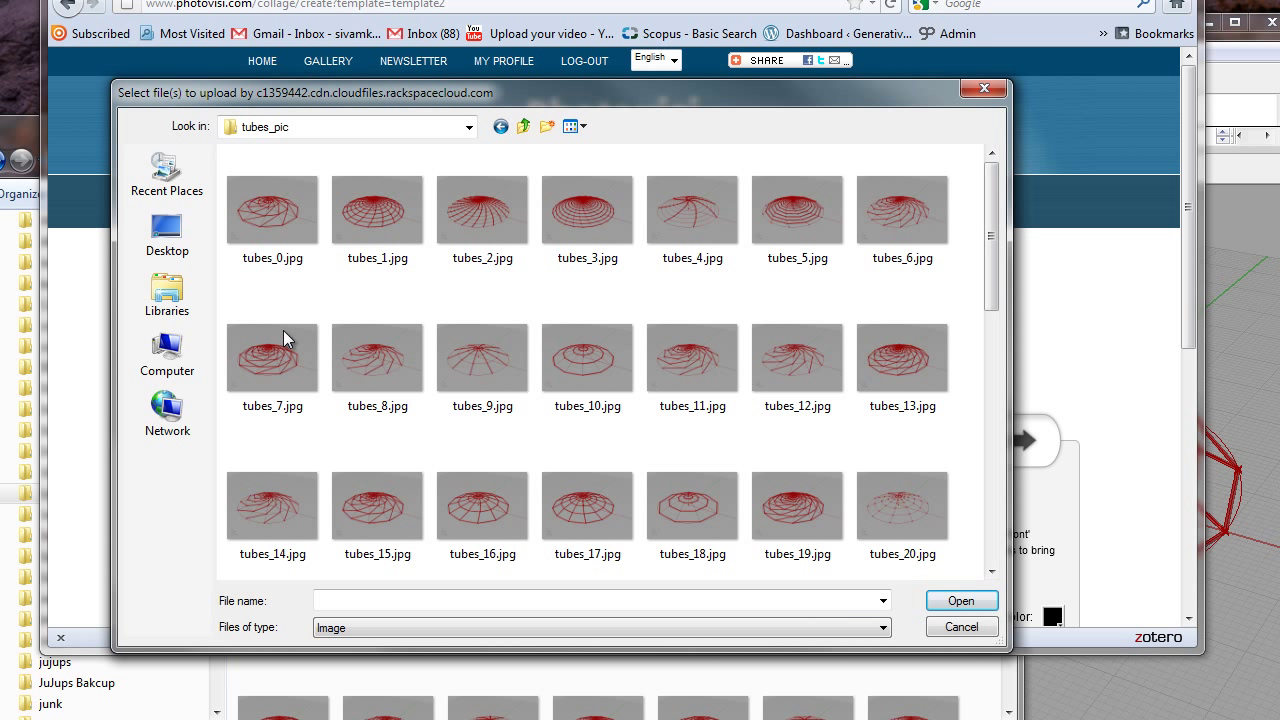
left_click(277, 204)
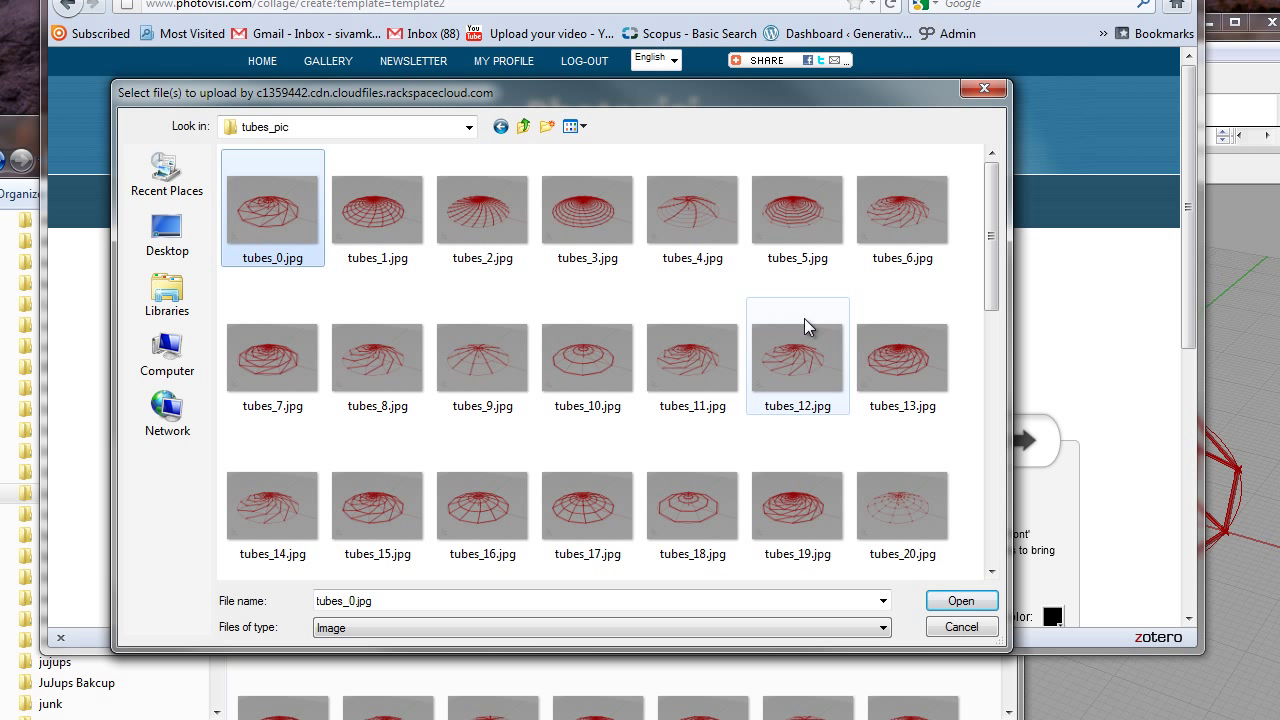
left_click_drag(994, 300, 994, 371)
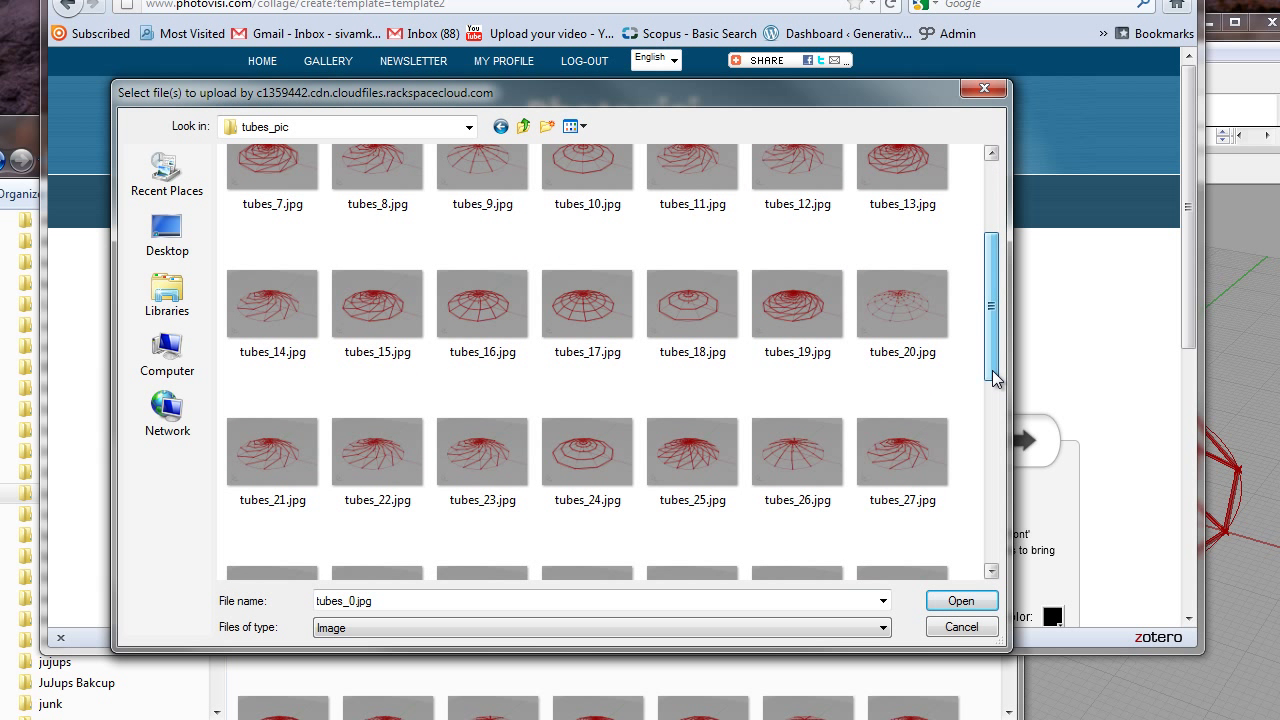
left_click(917, 458, "shift")
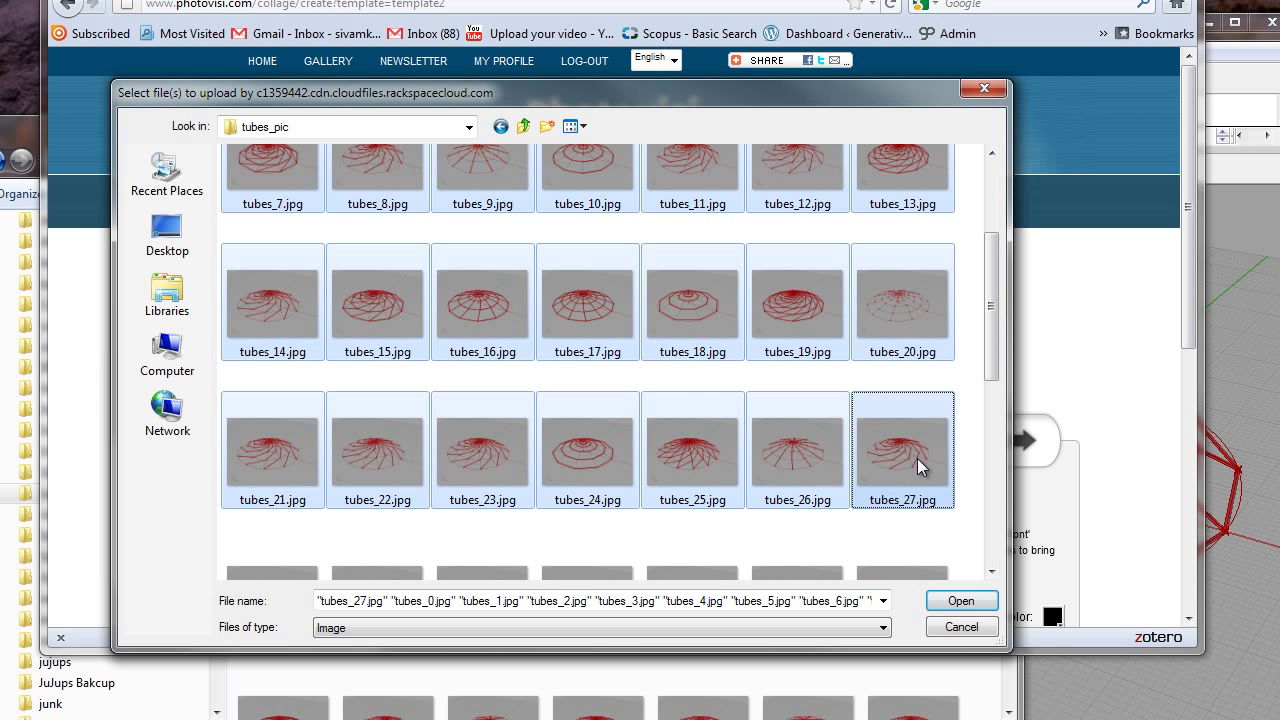
left_click(958, 601)
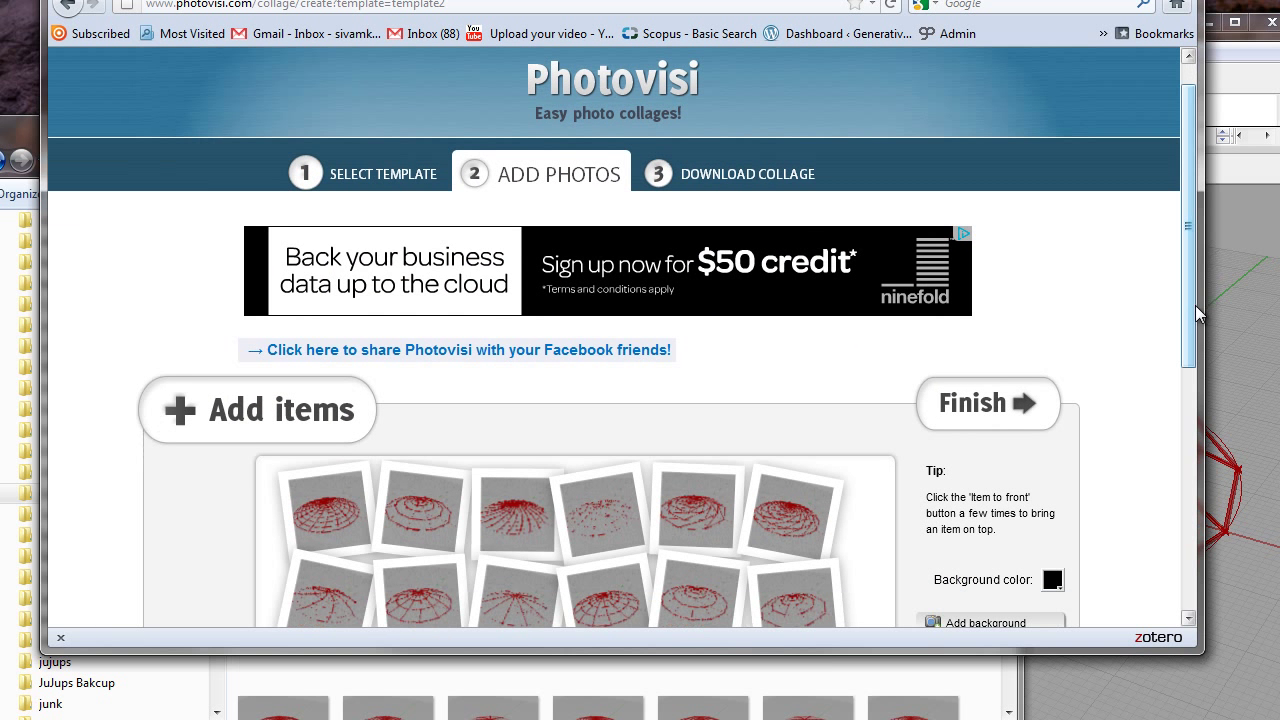
left_click_drag(1195, 305, 1183, 469)
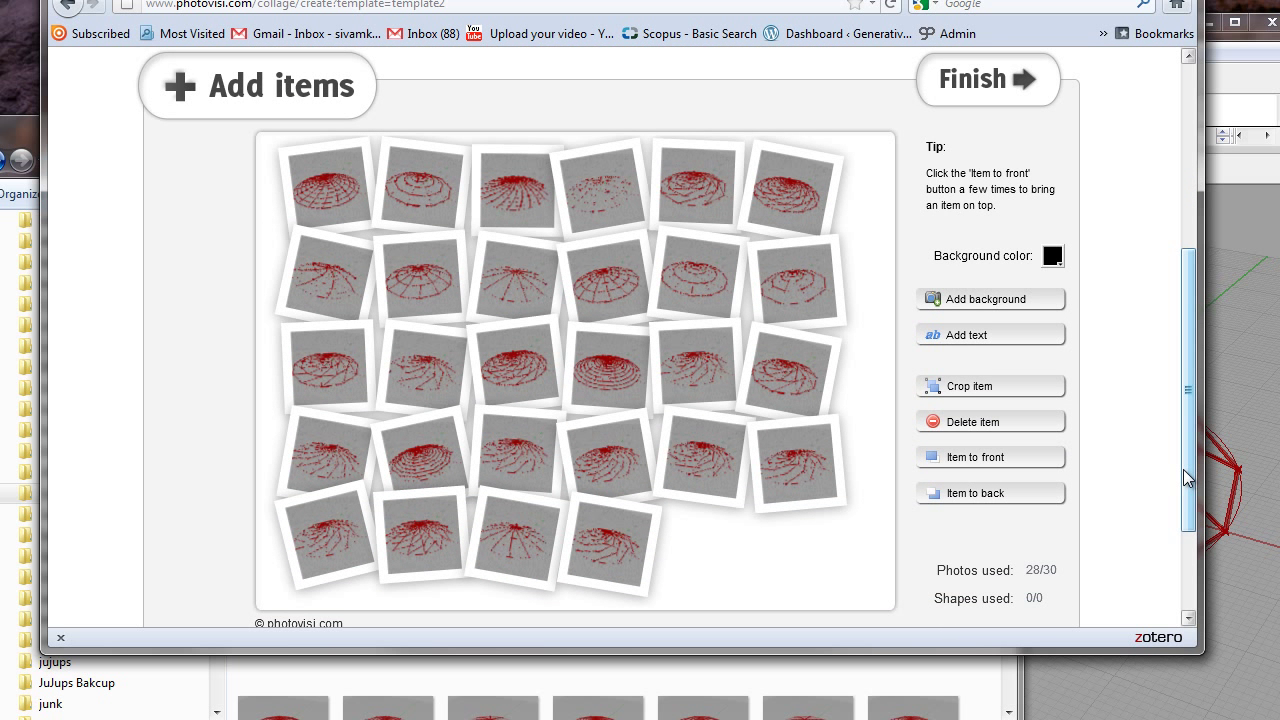